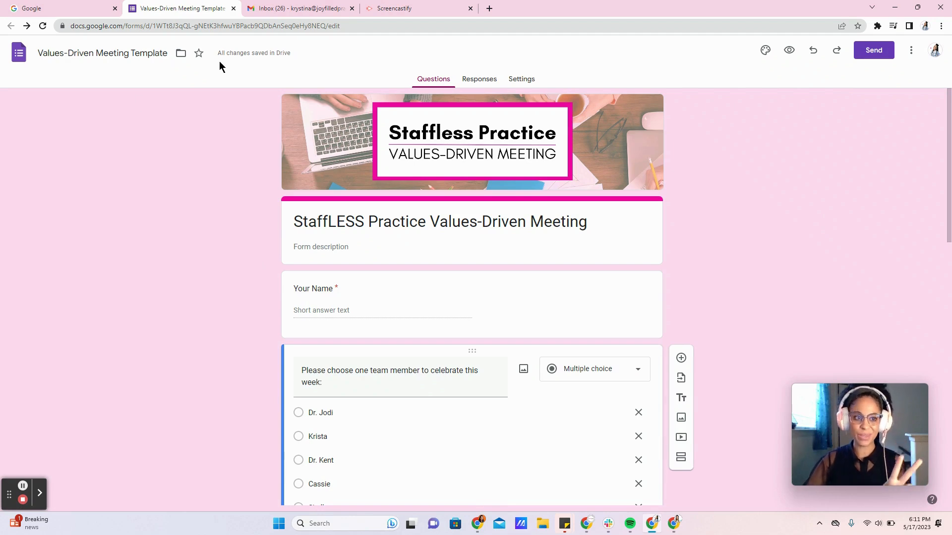
- Open Google Drive at drive.google.com and create a new blank Google Form from there
left_click(78, 14)
key("ctrl+l")
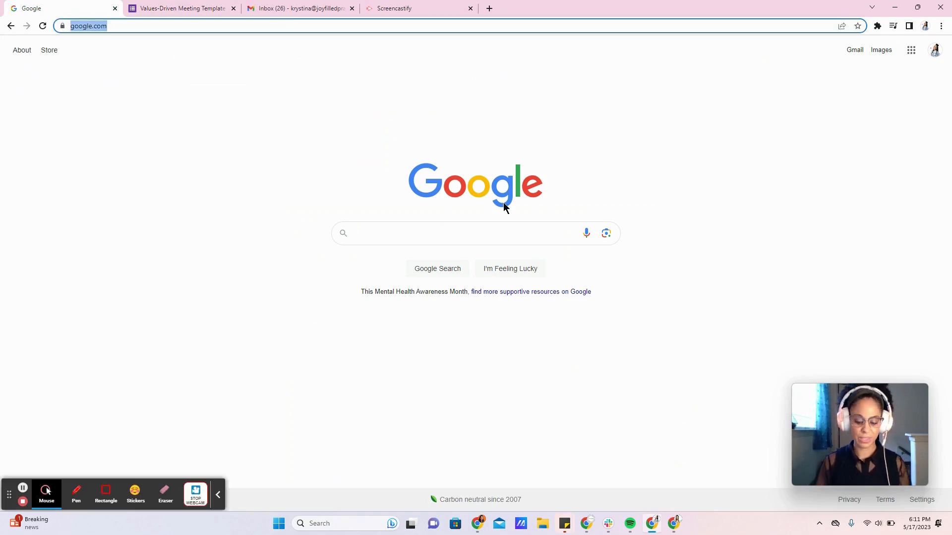
type("drive.google.")
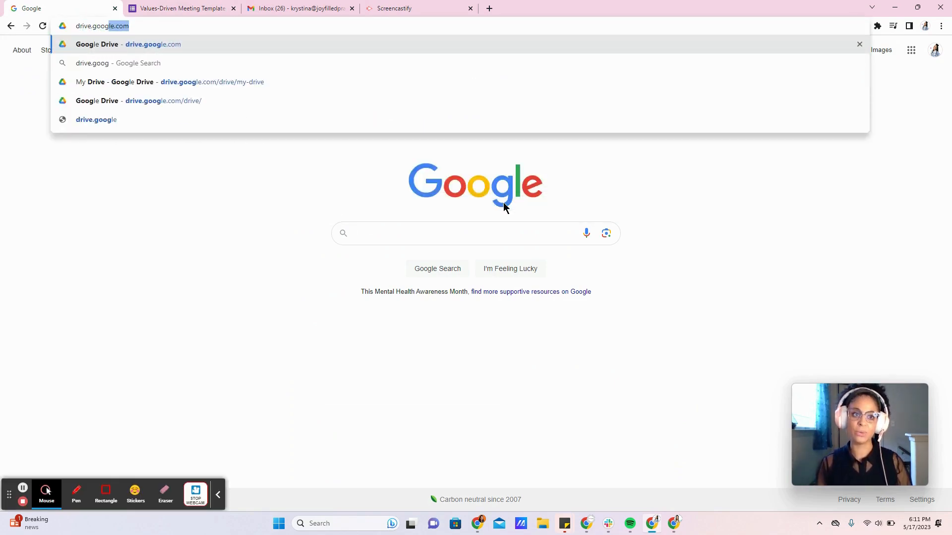
key("Return")
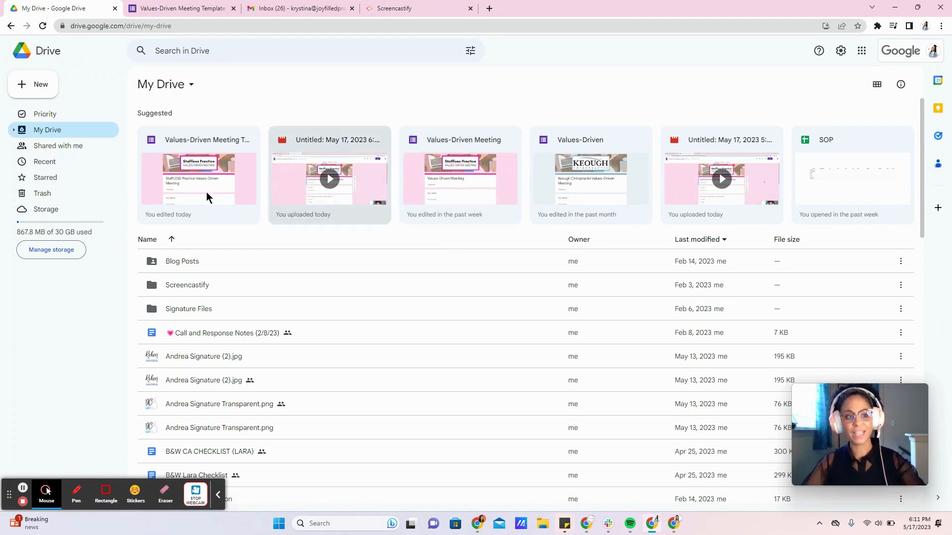
left_click(40, 91)
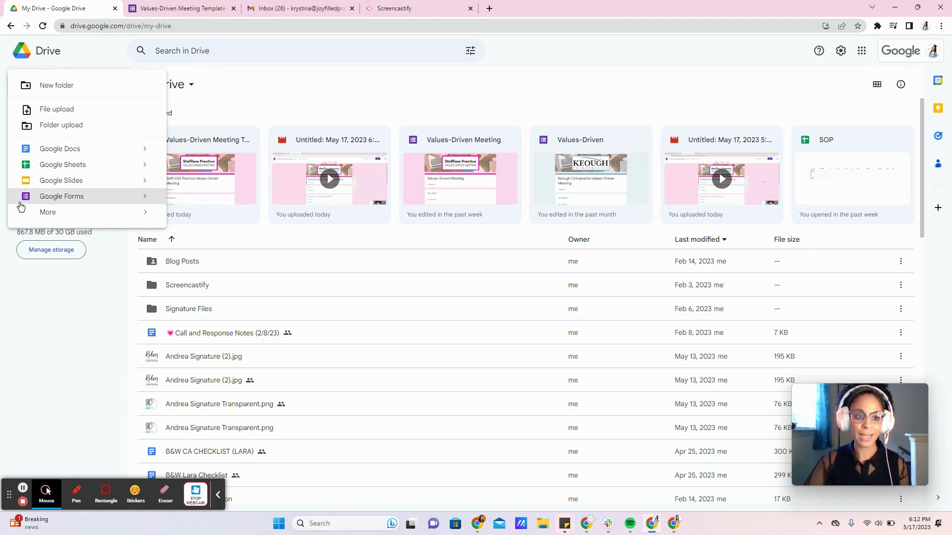
left_click(90, 199)
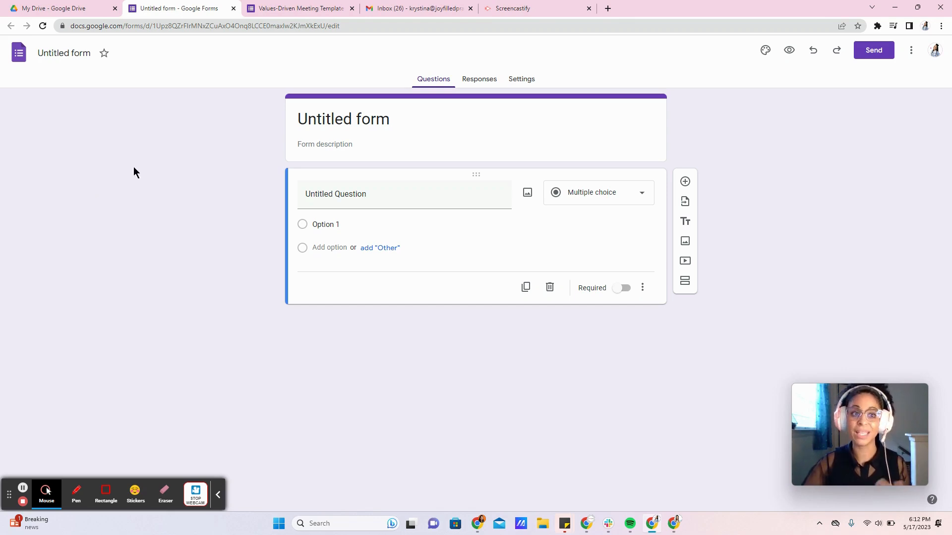
- Go to forms.google.com from the Drive page, create a blank form, and close the extra untitled form created from Drive
left_click(45, 7)
left_click(94, 28)
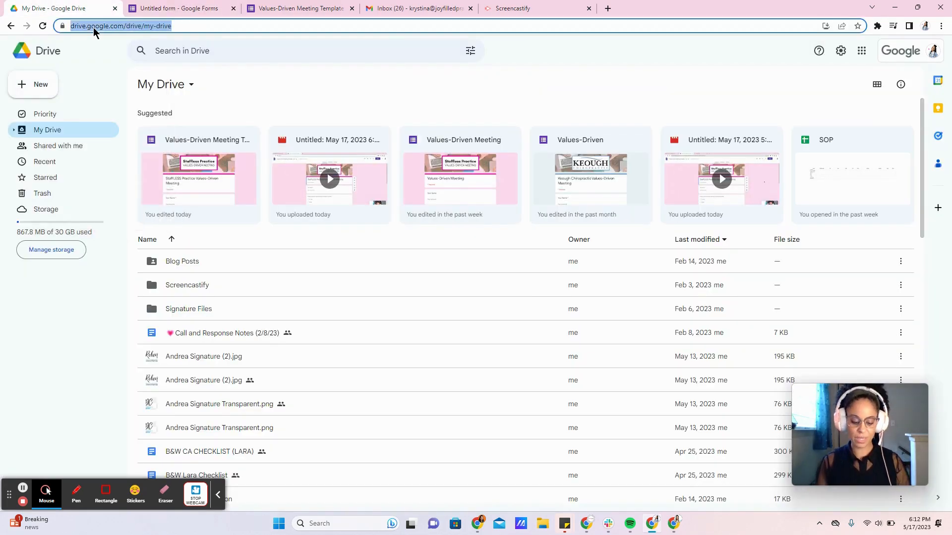
type("forms.google.com")
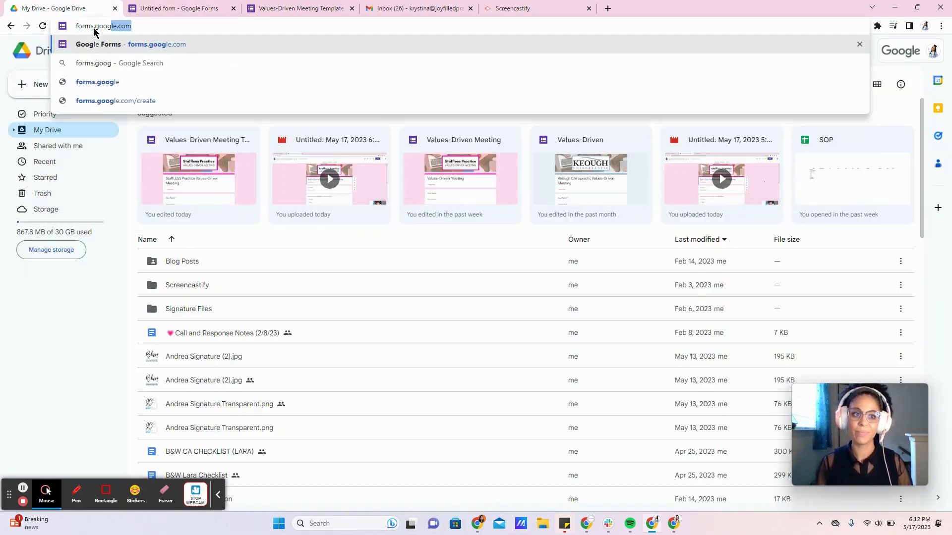
key("Return")
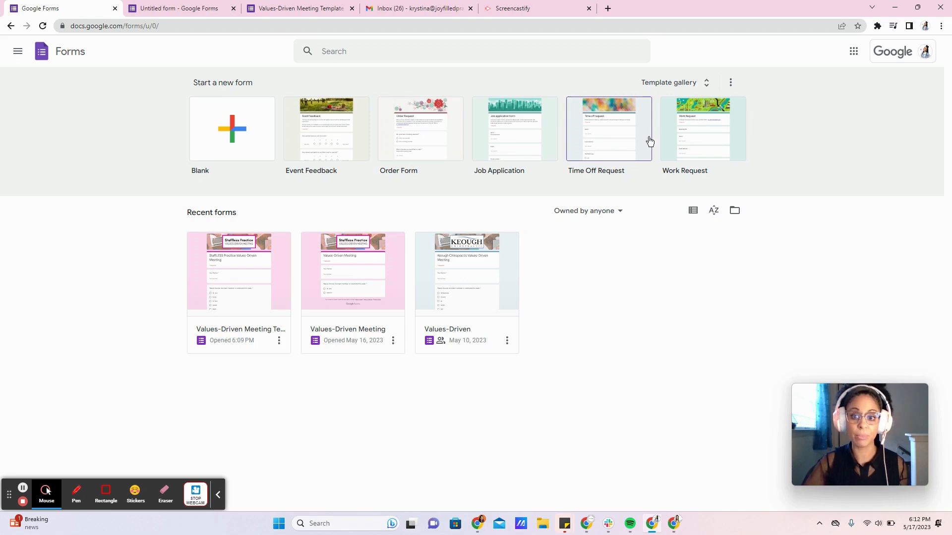
left_click(229, 149)
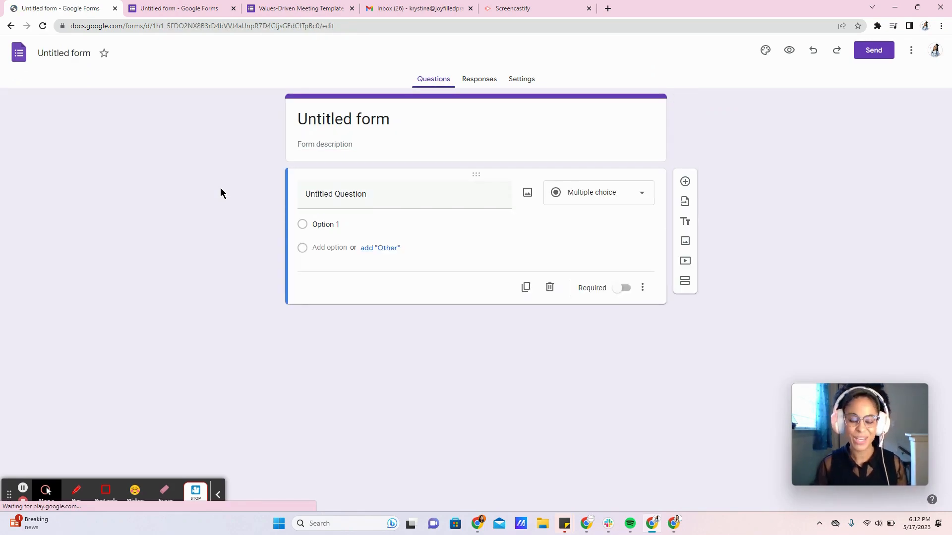
left_click(234, 8)
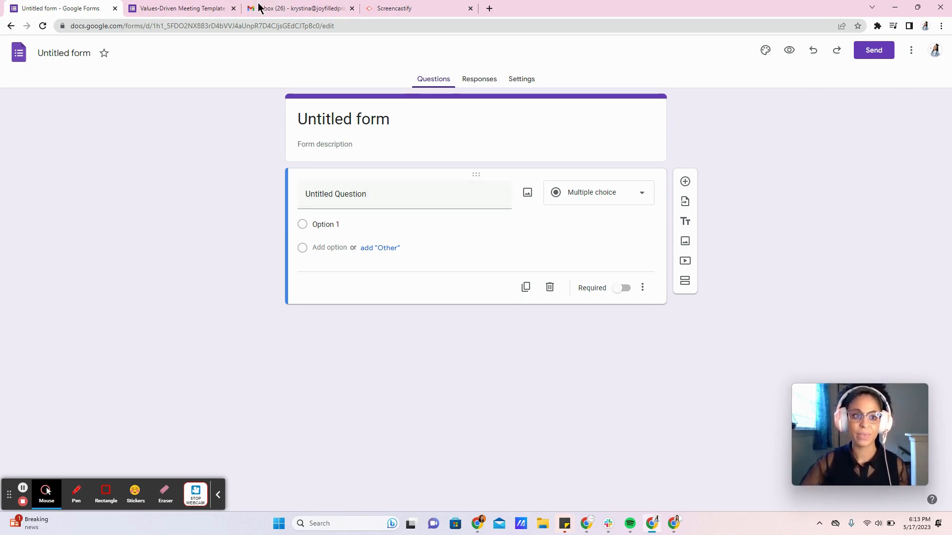
- Copy the form title "StaffLESS Practice Values-Driven Meeting" from the Values-Driven Meeting Template form
left_click(197, 8)
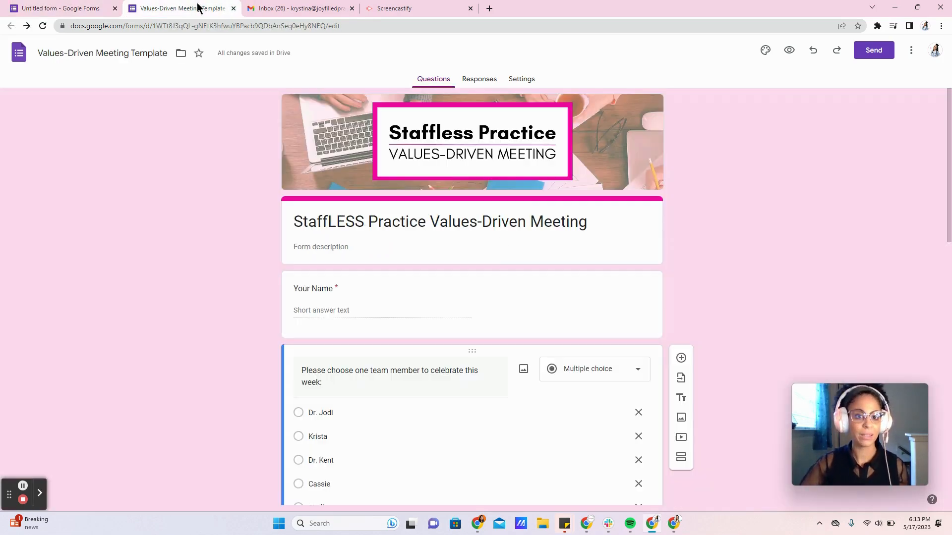
triple_click(557, 221)
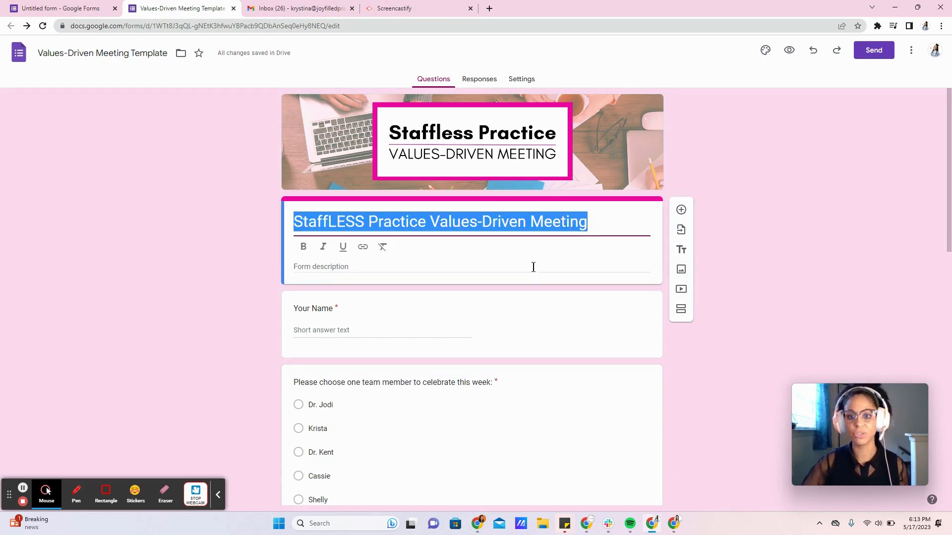
right_click(532, 220)
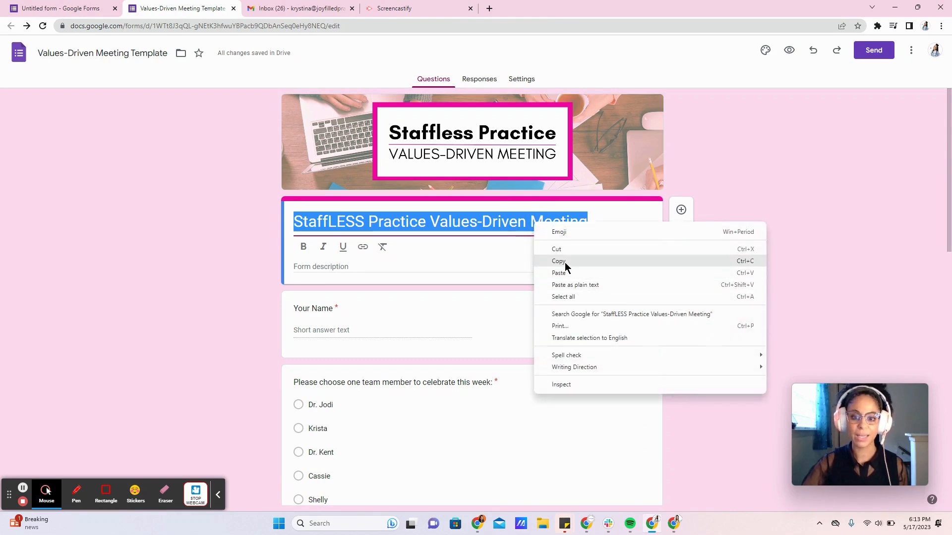
left_click(565, 263)
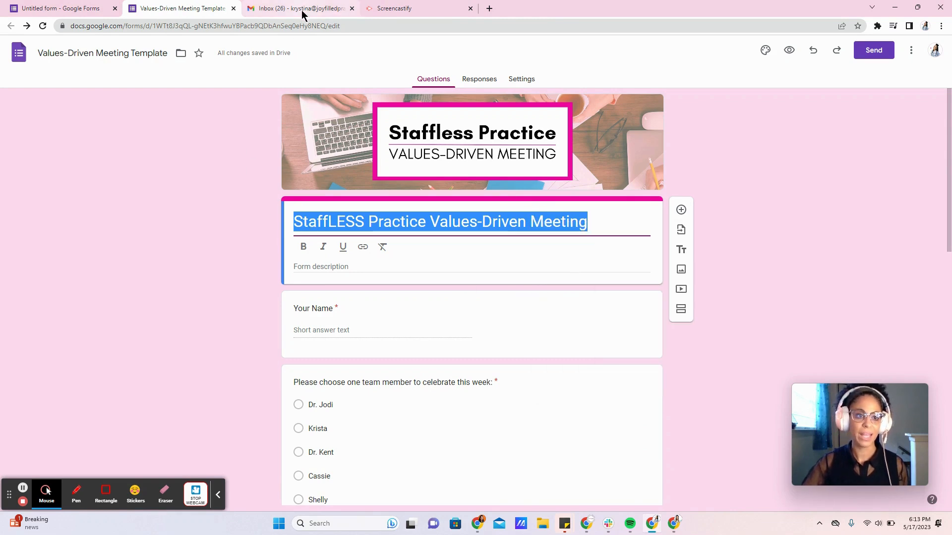
- Replace the new form's title with the copied "StaffLESS Practice Values-Driven Meeting" and give the form file the same name
left_click(18, 5)
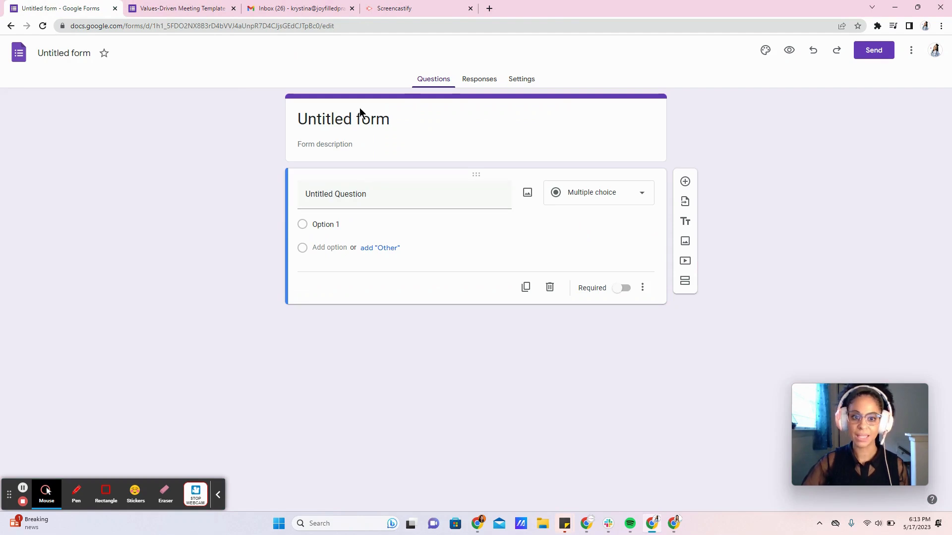
left_click(351, 119)
left_click_drag(397, 122, 297, 126)
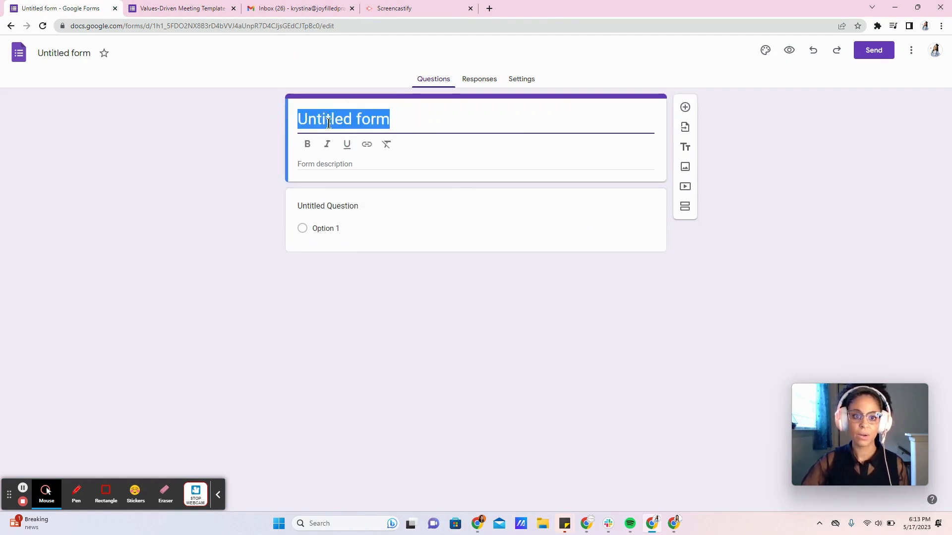
key("BackSpace")
right_click(330, 122)
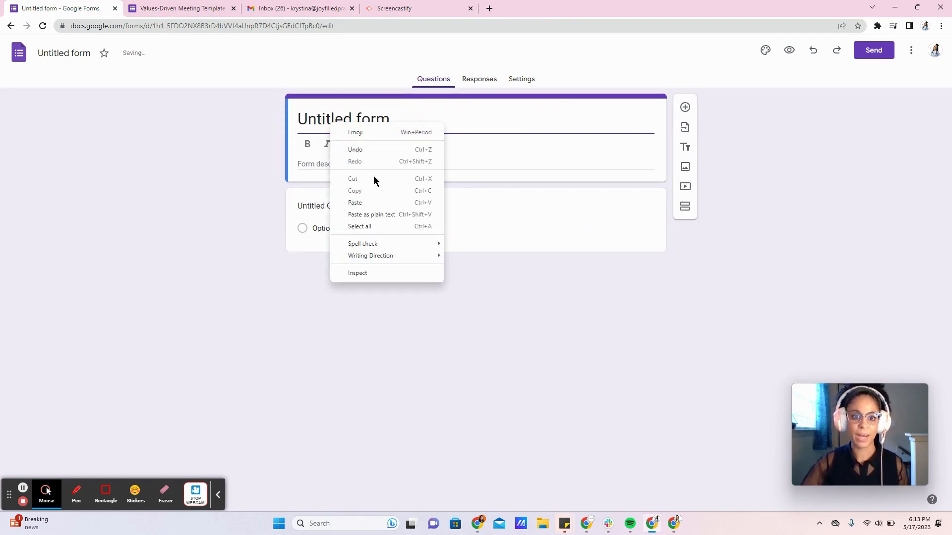
left_click(367, 204)
left_click(390, 119)
left_click_drag(363, 123, 304, 117)
key("BackSpace")
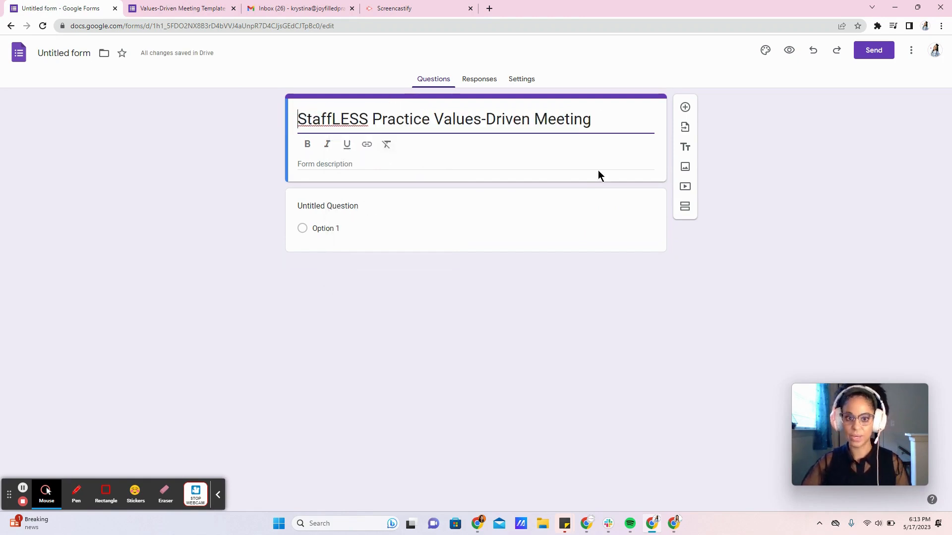
left_click(757, 119)
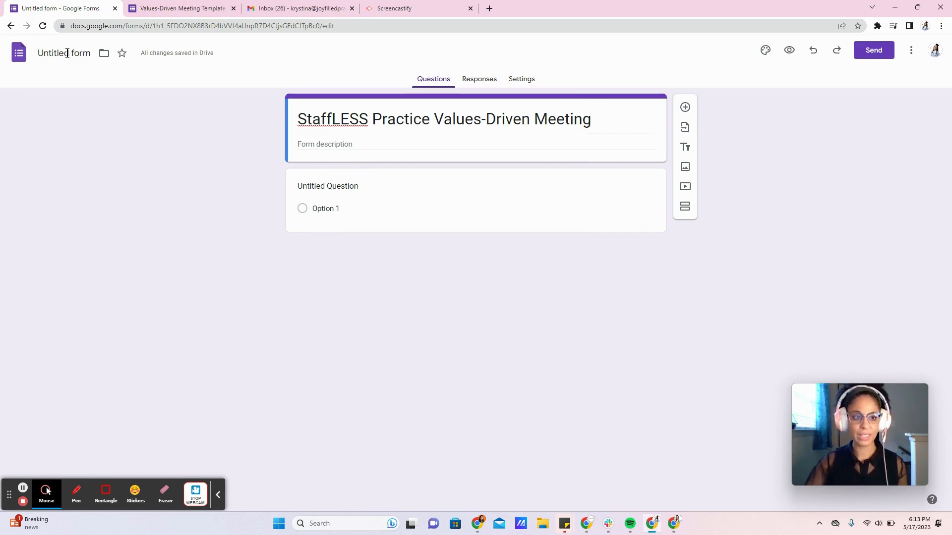
left_click(67, 53)
left_click(85, 175)
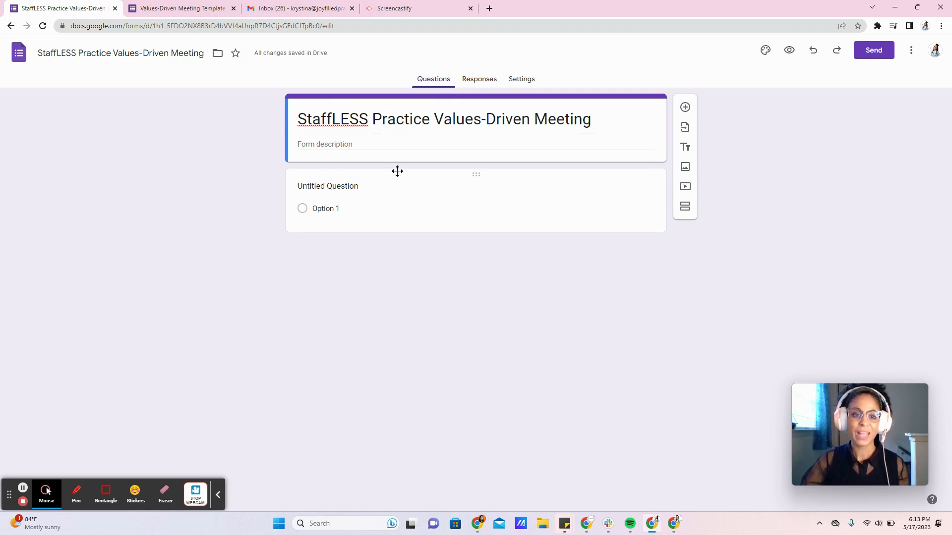
- Title the first question "Your Name", keep it as a short answer, and make it required
left_click(456, 192)
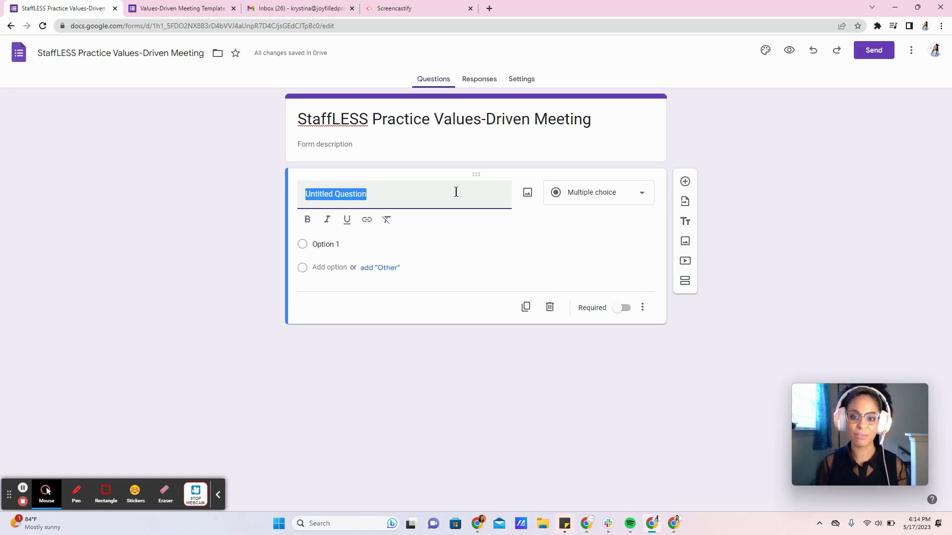
left_click(420, 194)
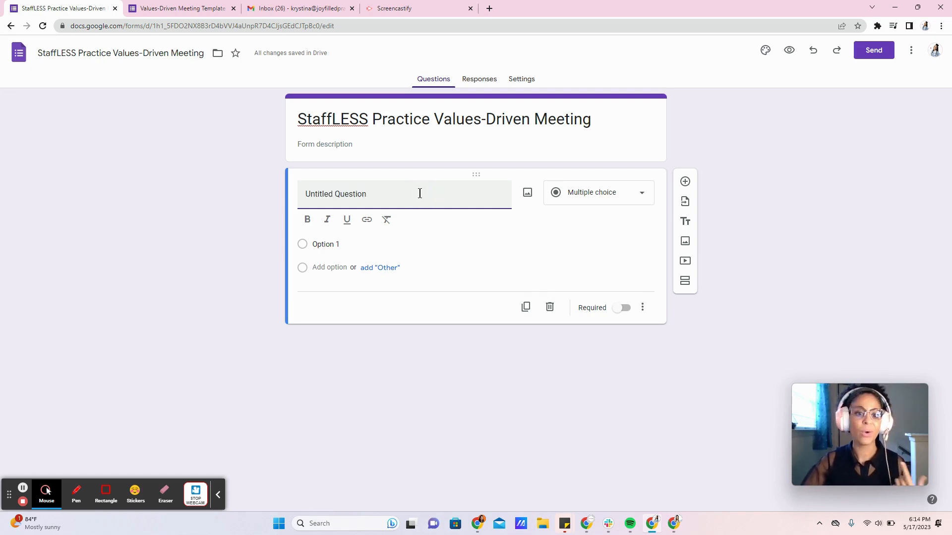
triple_click(419, 193)
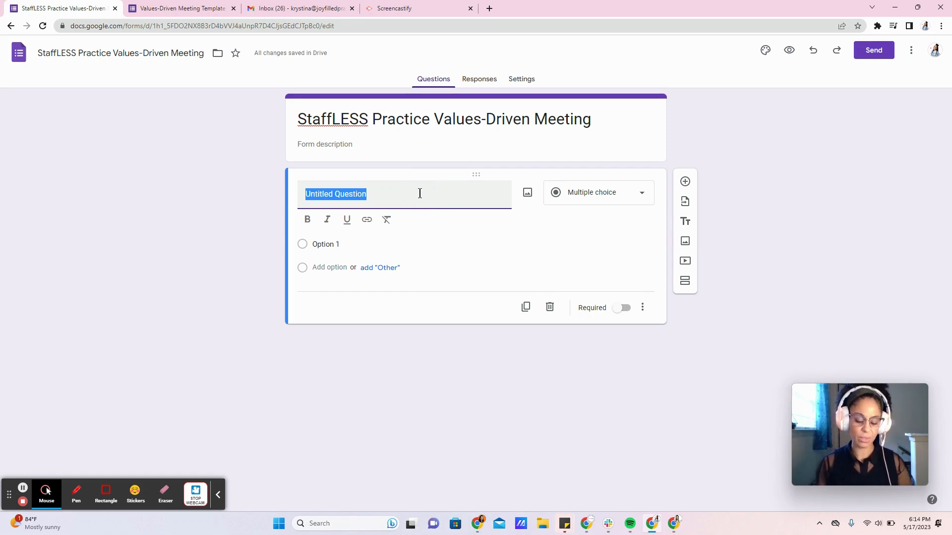
type("Your Name")
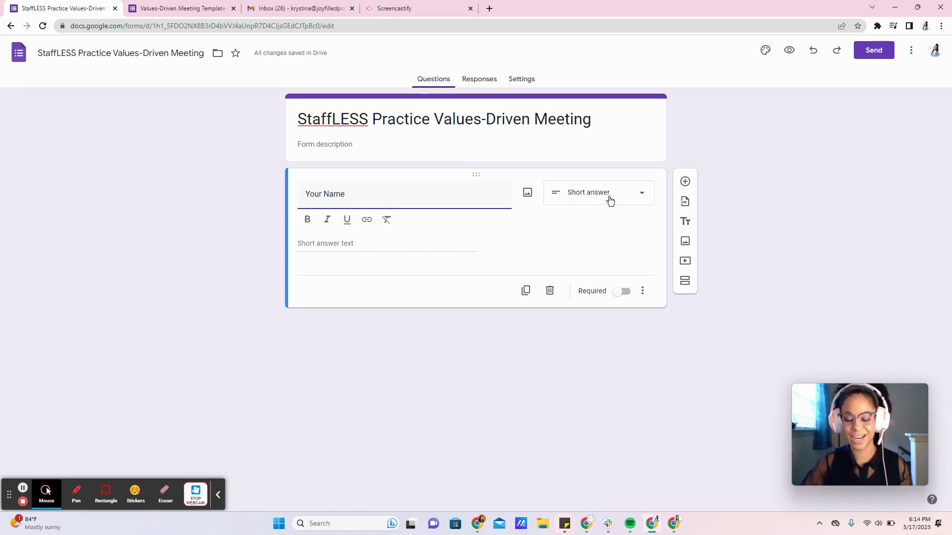
left_click(642, 198)
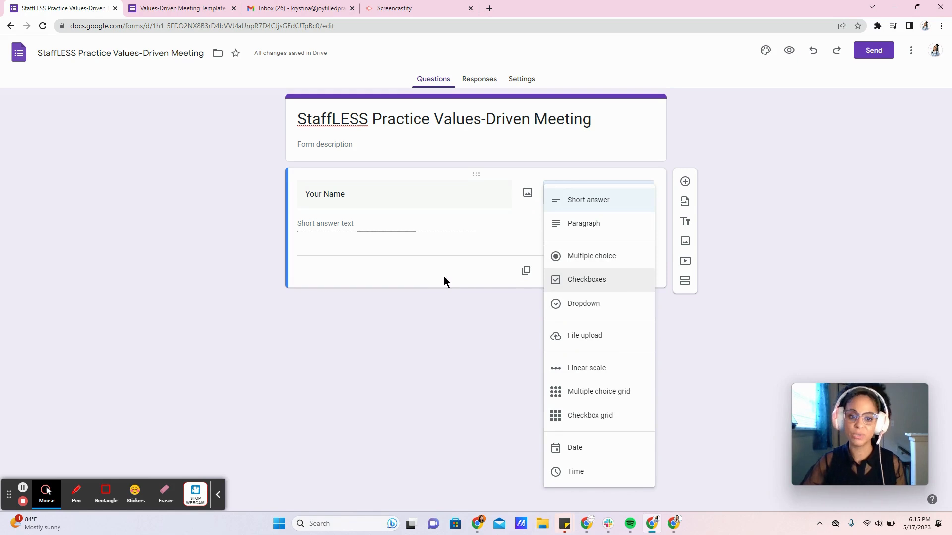
left_click(516, 227)
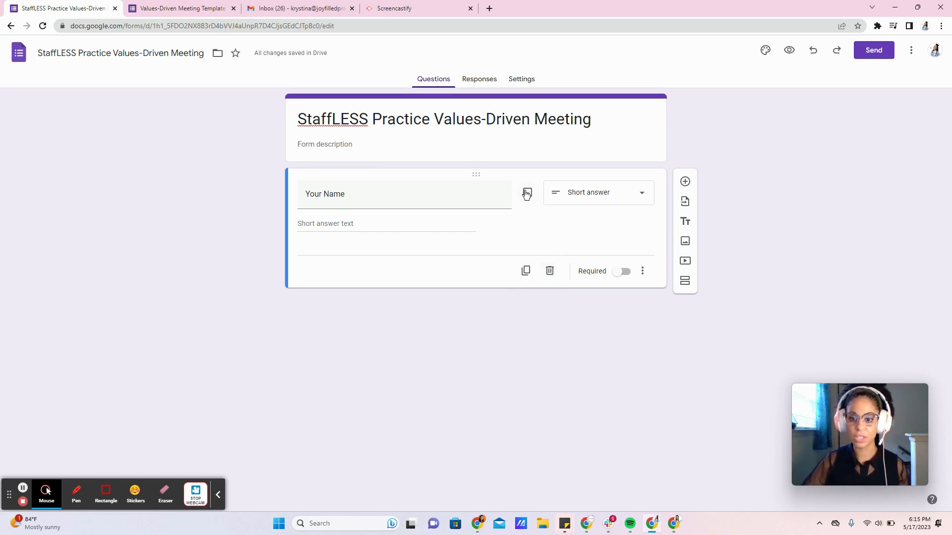
left_click(621, 275)
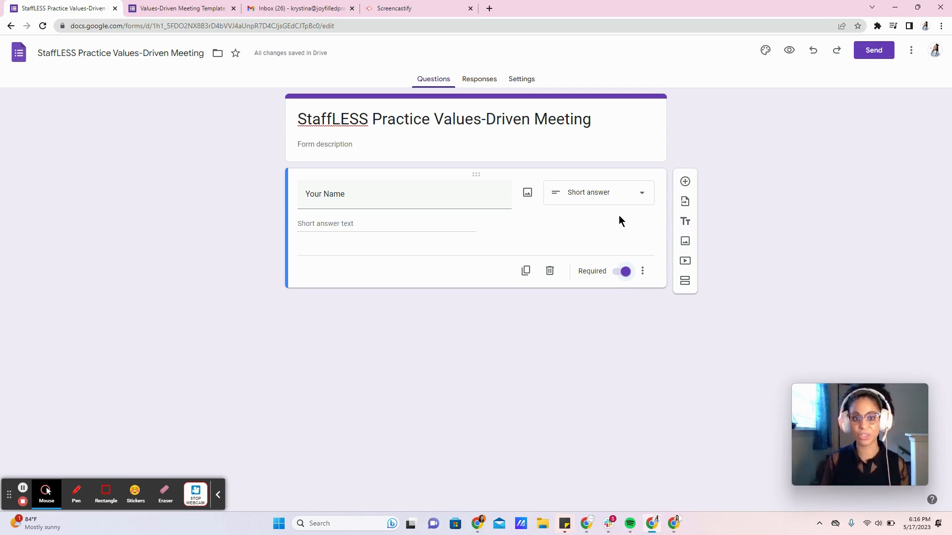
- Review the Values-Driven Meeting Template's questions, checking their wording, answer types, options and required settings
left_click(174, 7)
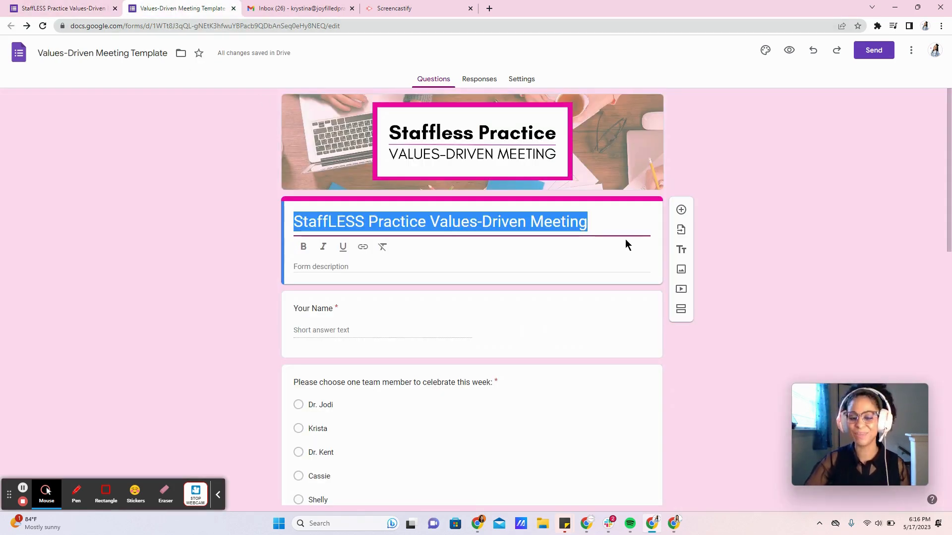
left_click(637, 214)
left_click(601, 295)
scroll(779, 215, "down", 2)
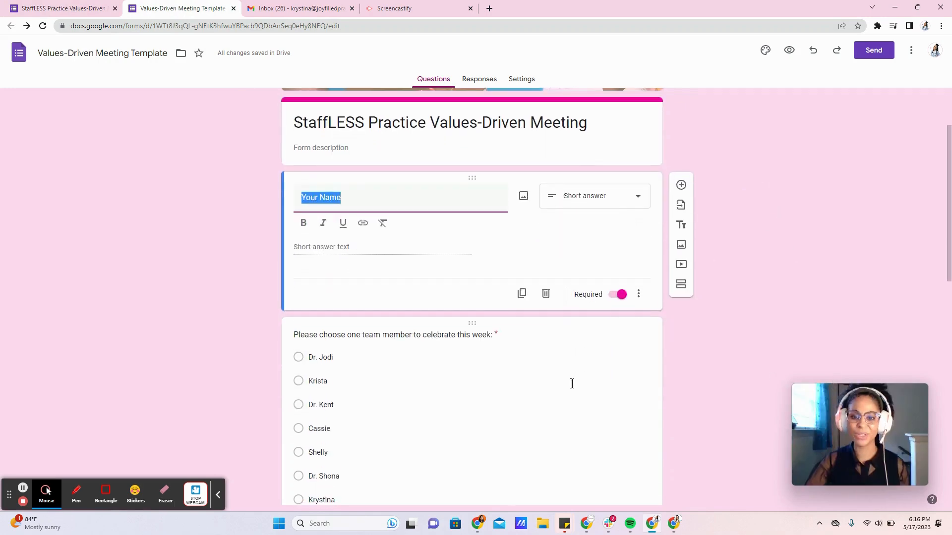
scroll(572, 384, "down", 2)
left_click(599, 331)
scroll(718, 289, "down", 5)
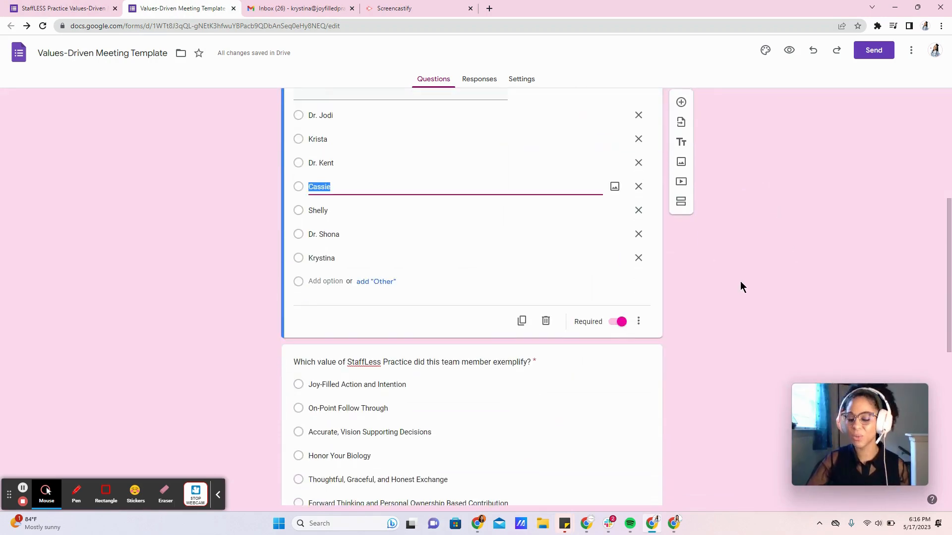
left_click(610, 305)
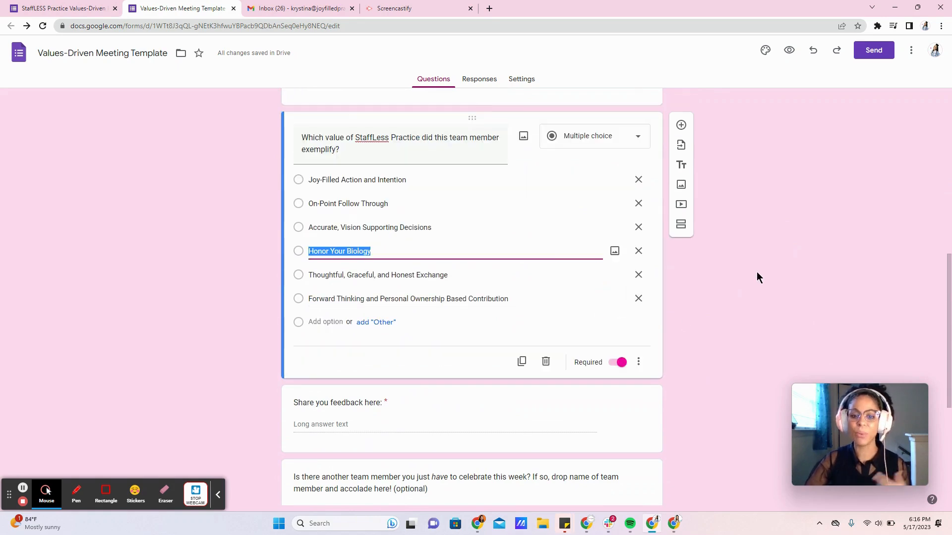
scroll(741, 331, "down", 1)
scroll(741, 331, "down", 5)
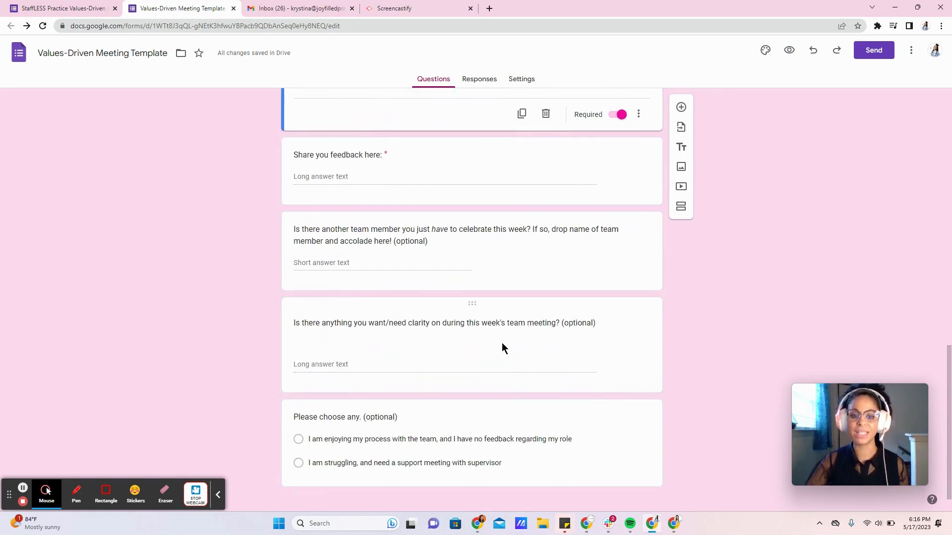
left_click(394, 242)
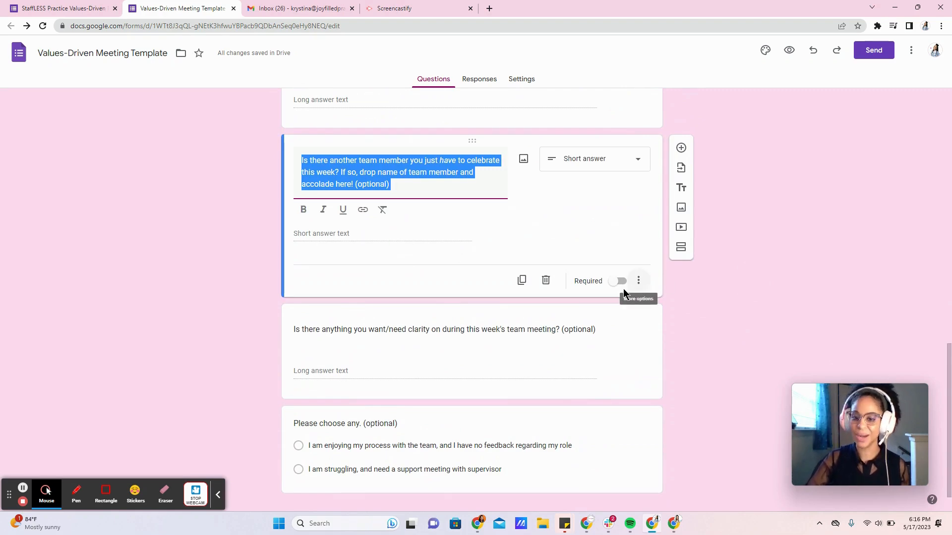
left_click(801, 283)
scroll(668, 330, "up", 4)
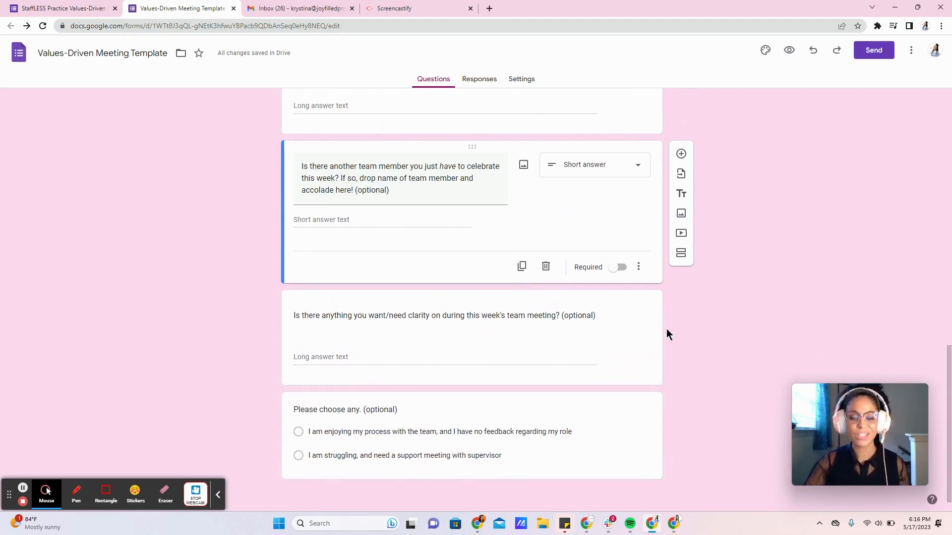
scroll(638, 336, "up", 5)
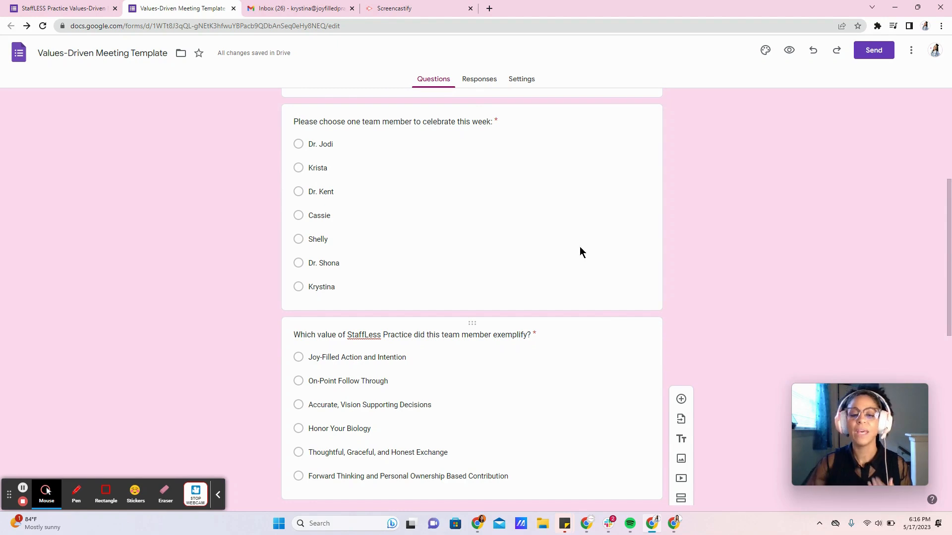
- Check the required setting of the template's Your Name question and look over the value and feedback questions below it
scroll(639, 221, "up", 2)
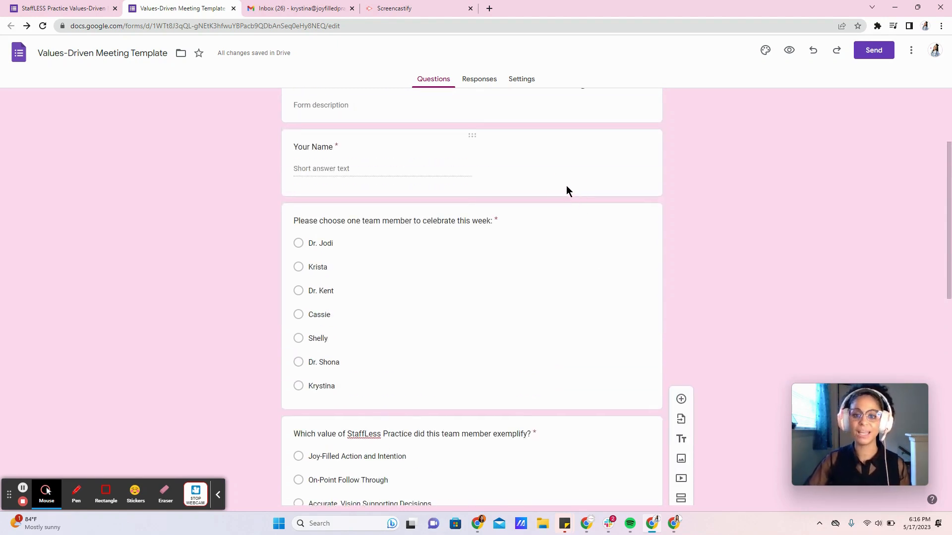
left_click(566, 187)
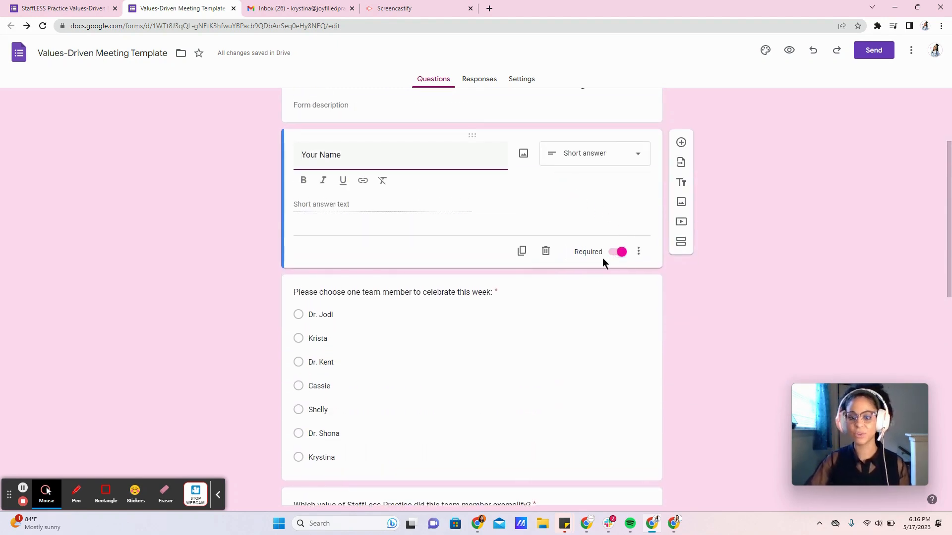
scroll(704, 236, "down", 6)
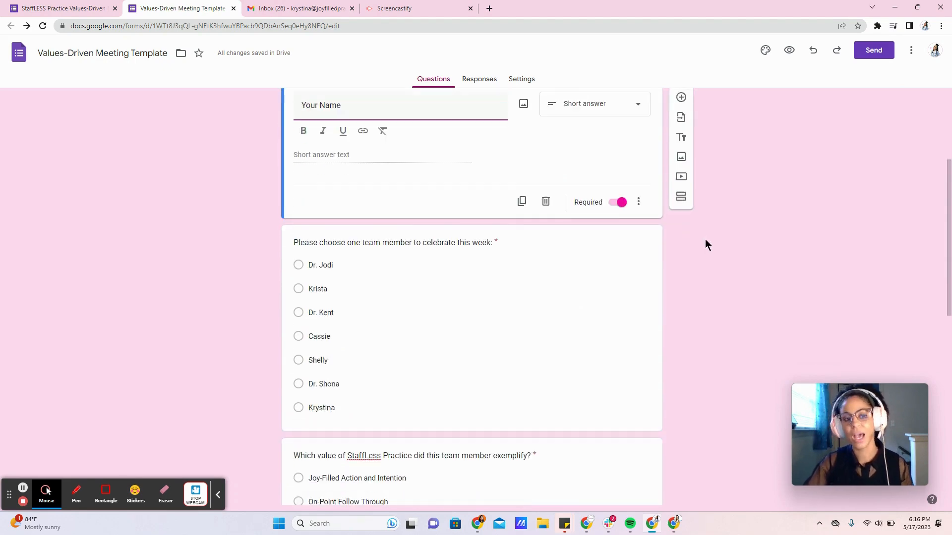
scroll(635, 336, "down", 2)
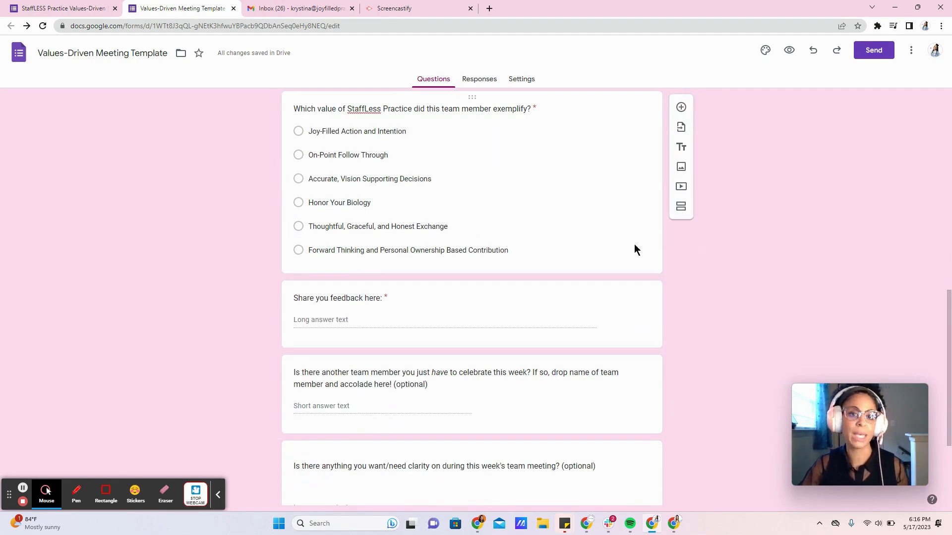
scroll(422, 183, "up", 1)
- Add a second question to the new form, titled "Please choose one team member to celebrate this week:" with wording copied from the template
left_click(79, 11)
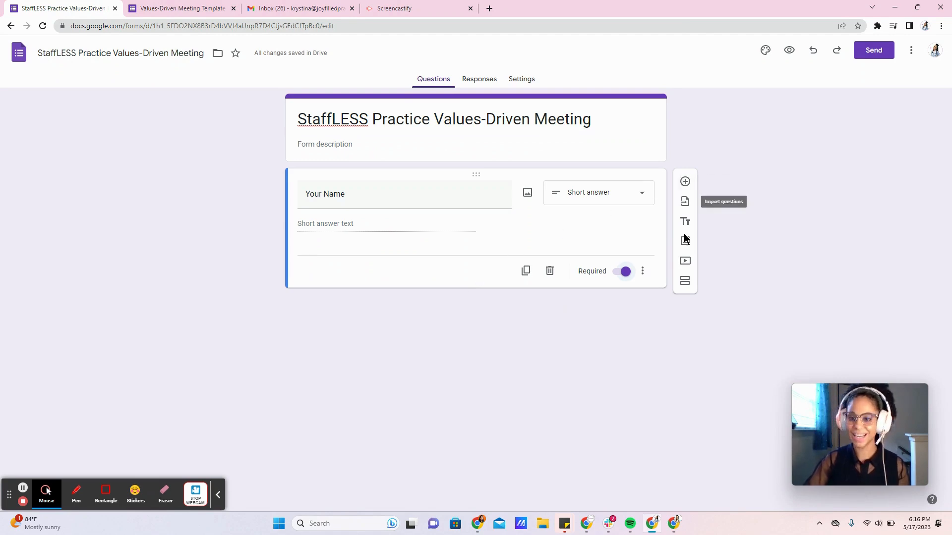
left_click(685, 182)
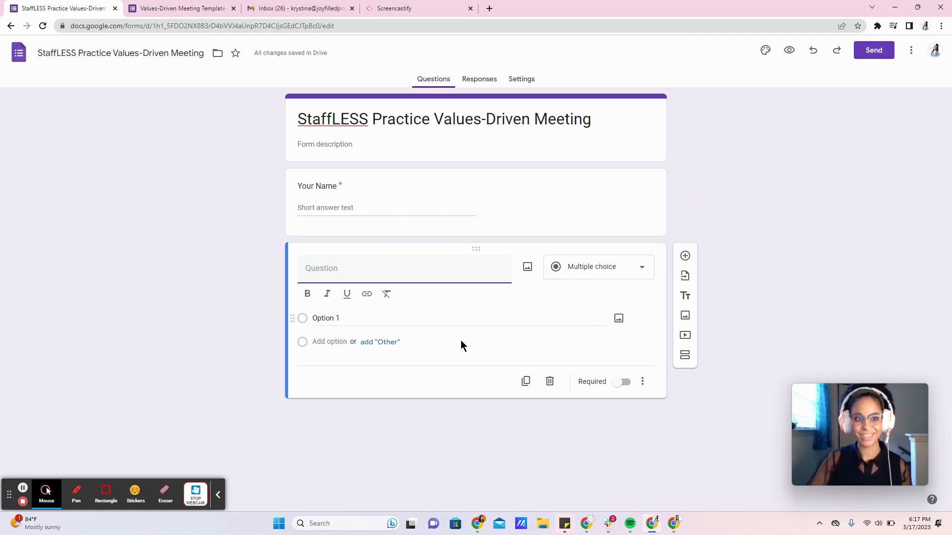
left_click(219, 7)
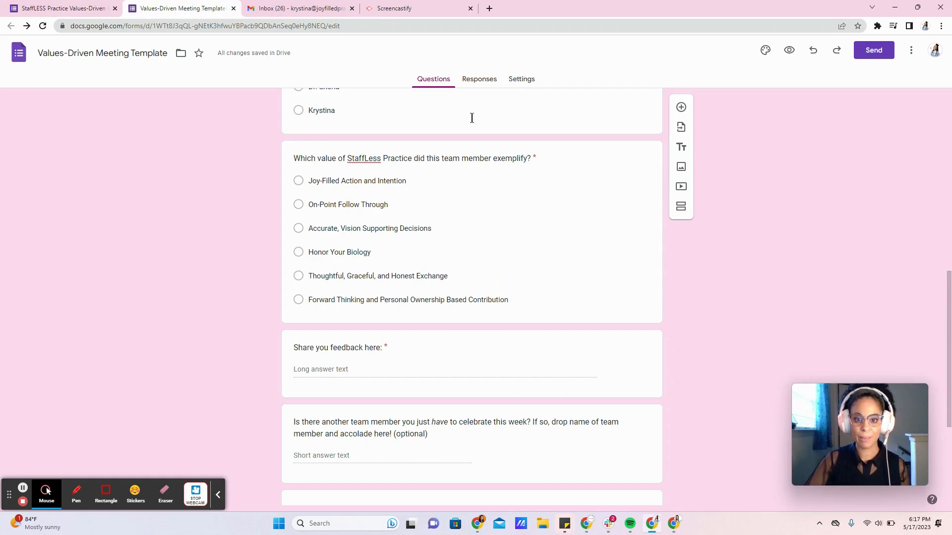
scroll(459, 313, "up", 7)
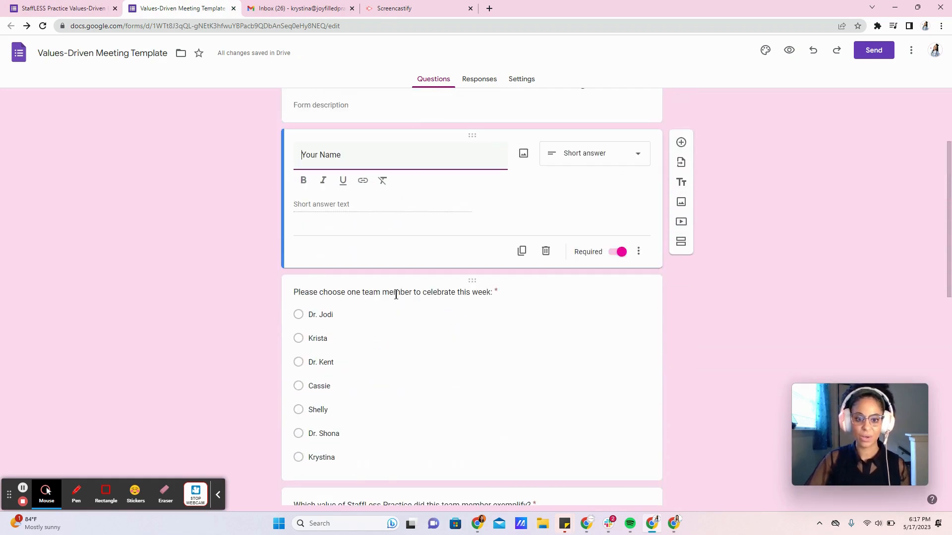
left_click(396, 295)
left_click(397, 297)
triple_click(412, 227)
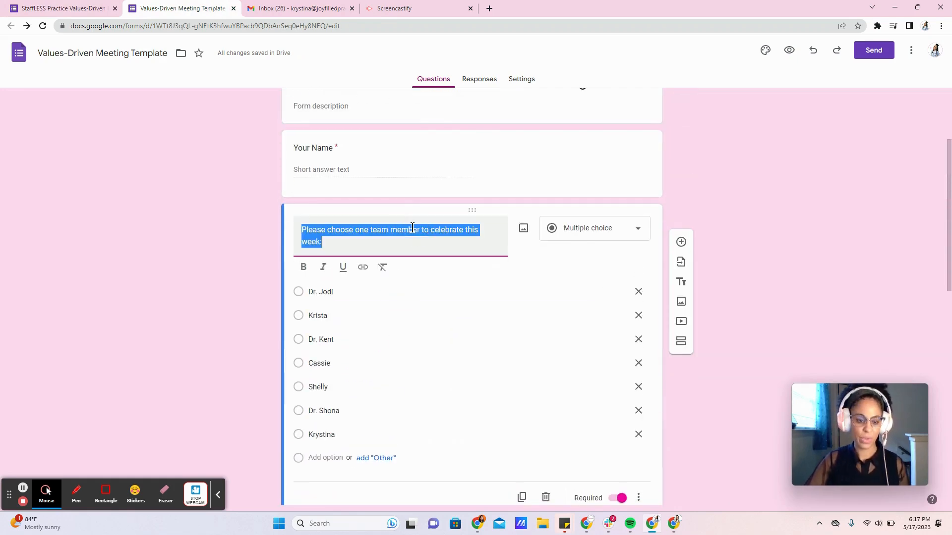
left_click(95, 7)
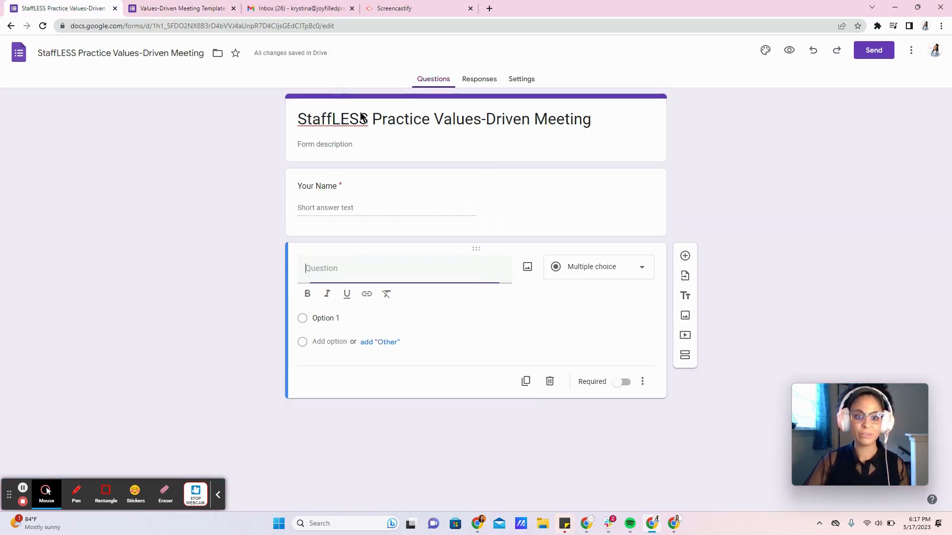
type("Please choose one team member to celebrate this week.")
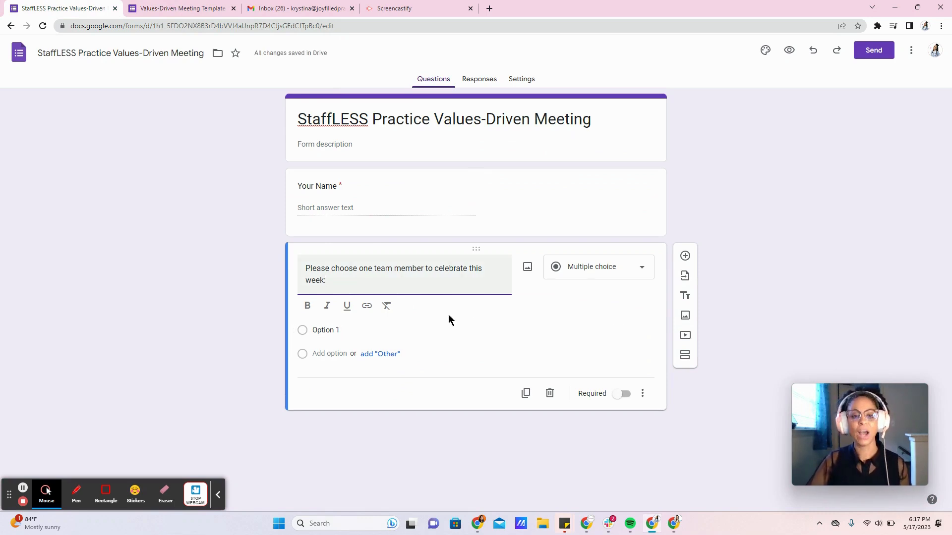
- Enter the names of the seven team members as the answer options of the team member question
left_click(336, 330)
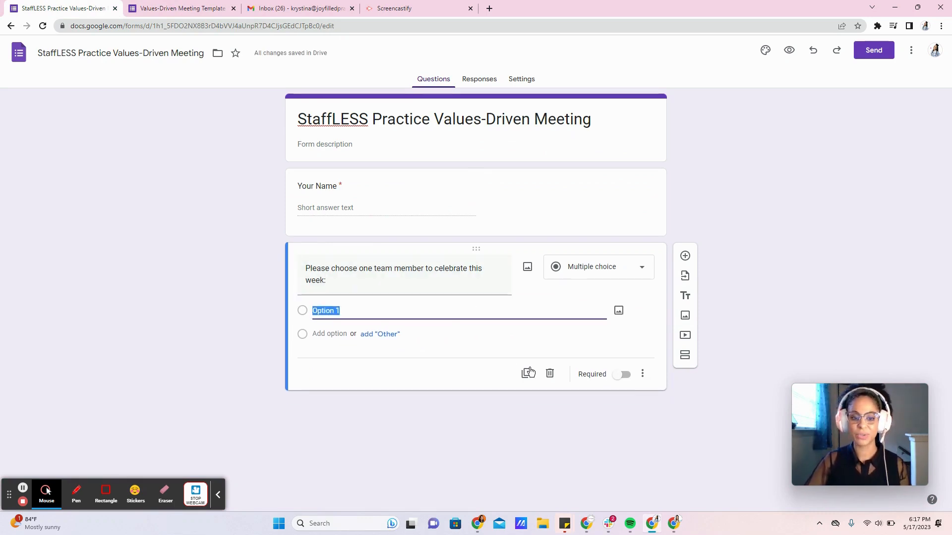
key("BackSpace")
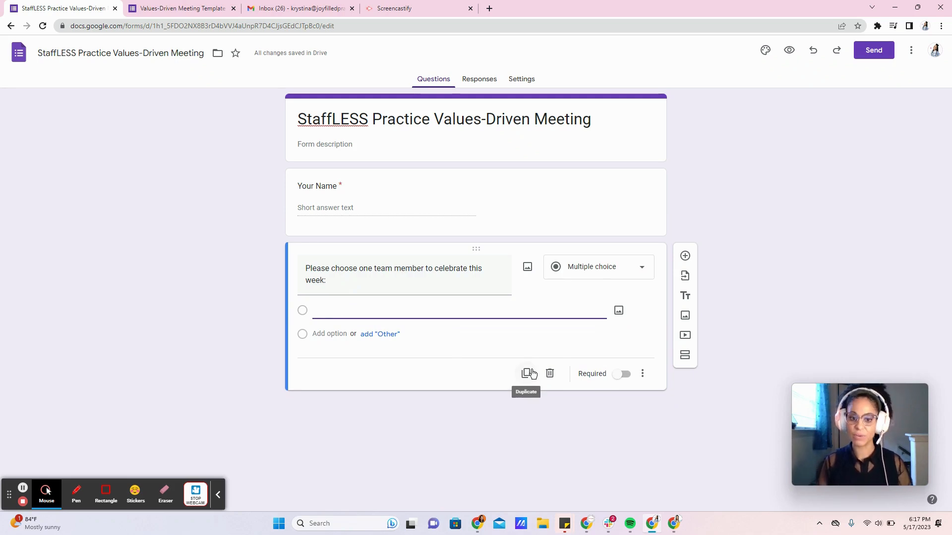
type("Dr. Jodi")
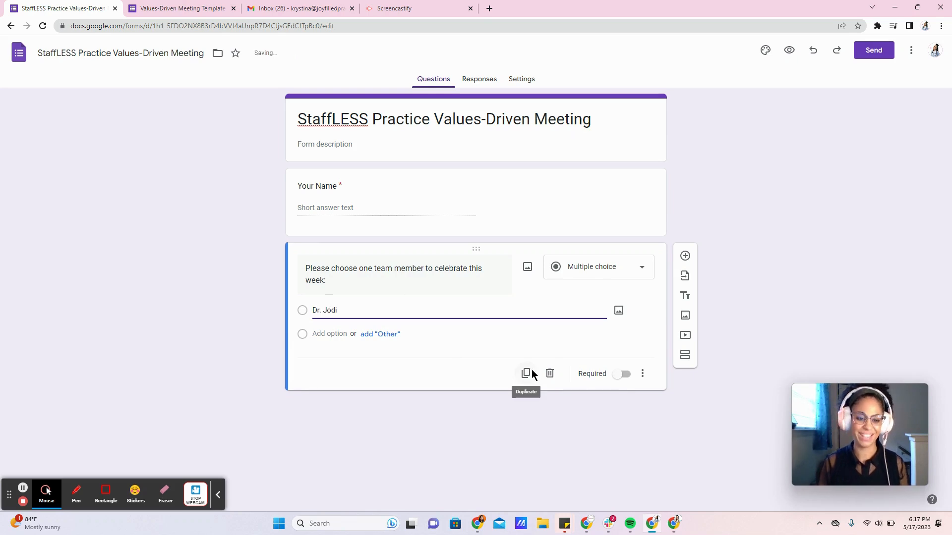
key("Return")
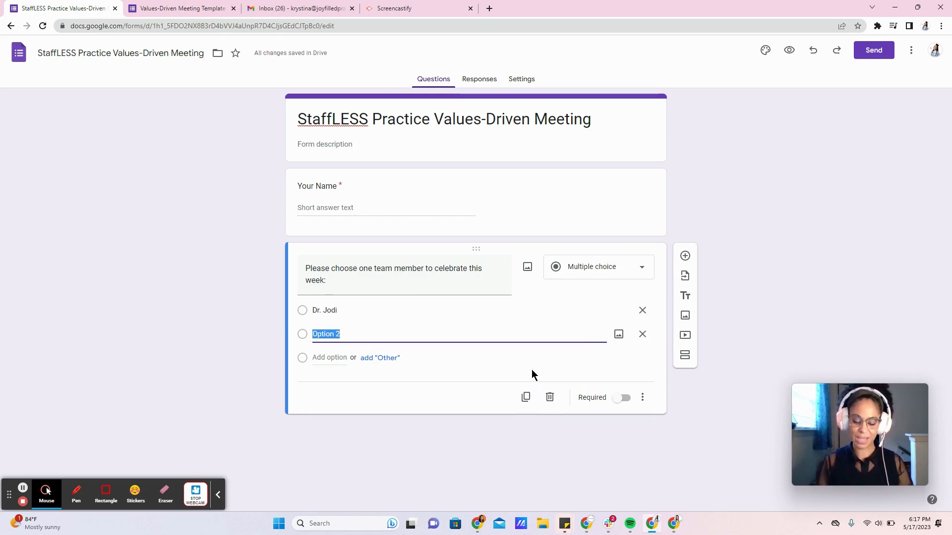
type("K")
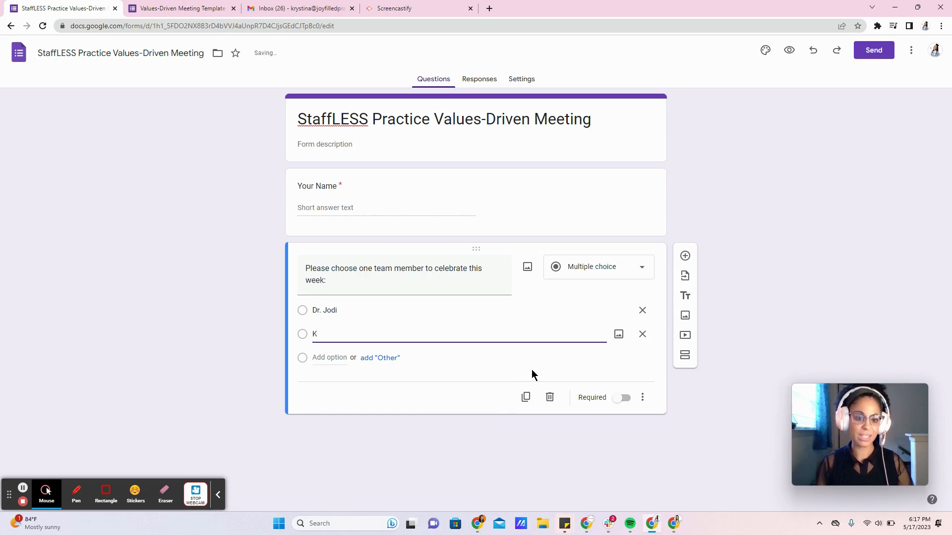
type("Dr. Kent")
key("Return")
type("Kr")
type("Kri")
type("sta")
key("Return")
type("Krystina")
key("Return")
type("Dr. Shona")
key("Return")
type("Shelly")
key("Return")
type("Cassie")
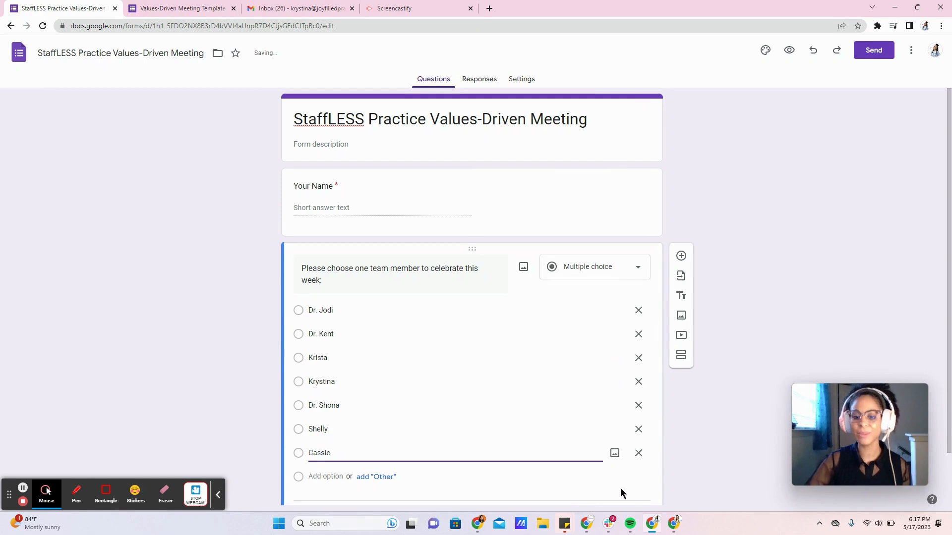
- Make the team member question required and keep Multiple choice as its answer type
scroll(644, 481, "down", 1)
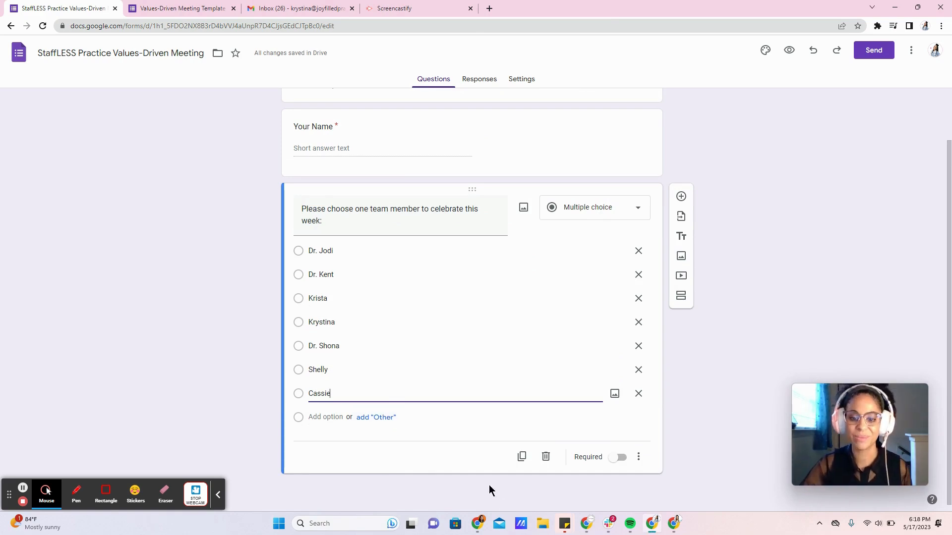
left_click(618, 458)
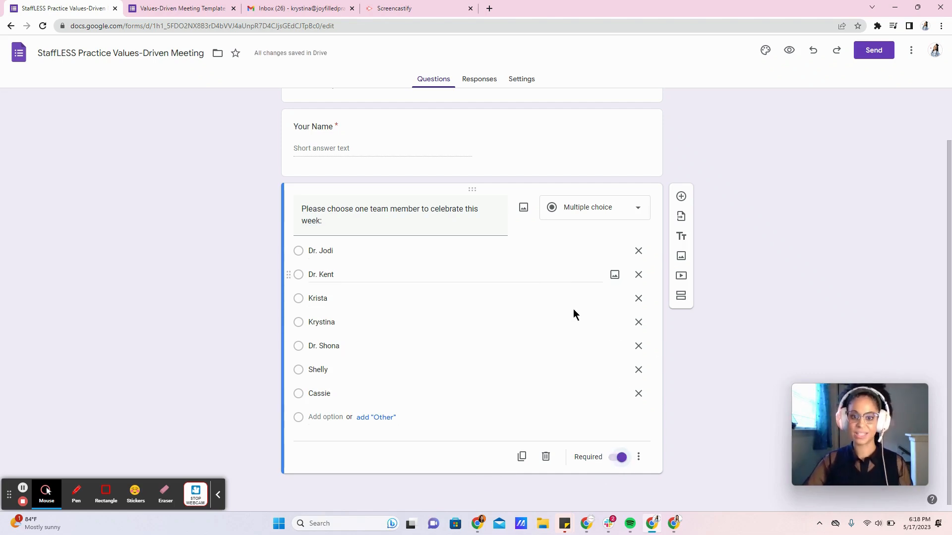
left_click(637, 210)
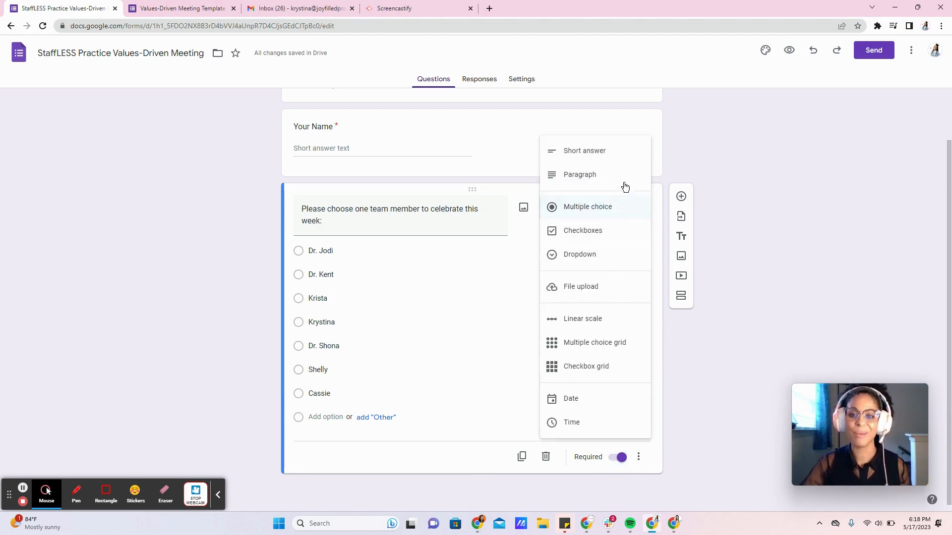
left_click(762, 308)
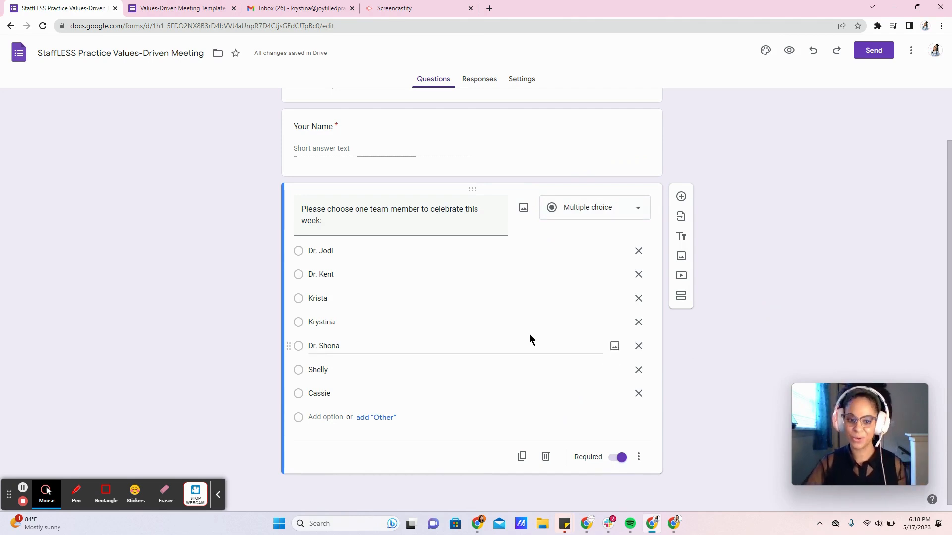
left_click(364, 225)
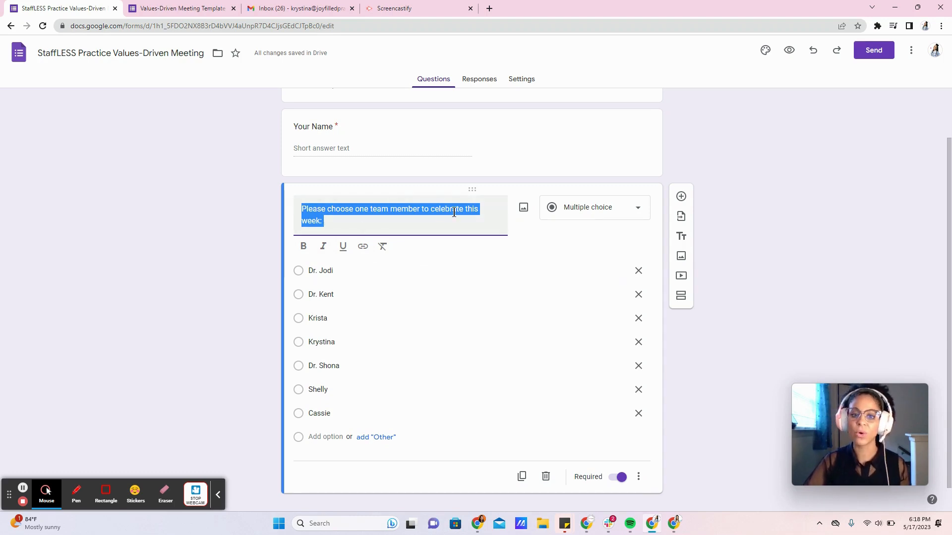
left_click(626, 333)
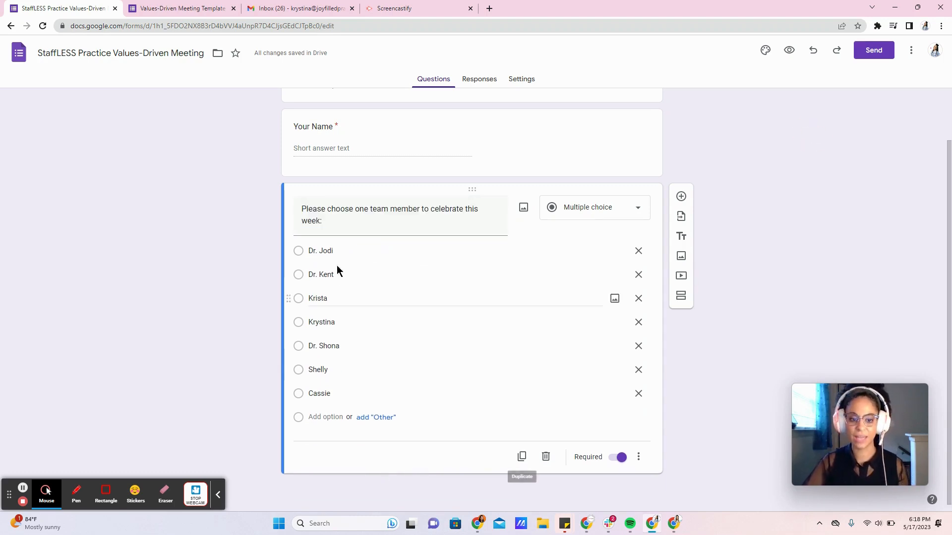
scroll(292, 290, "up", 1)
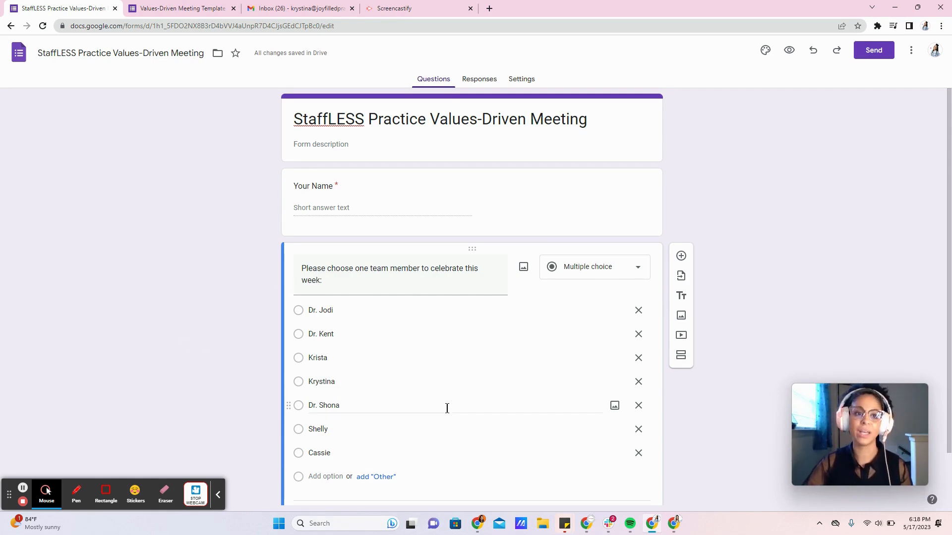
- Open the form's theme settings and set the header font to Century Gothic
left_click(764, 52)
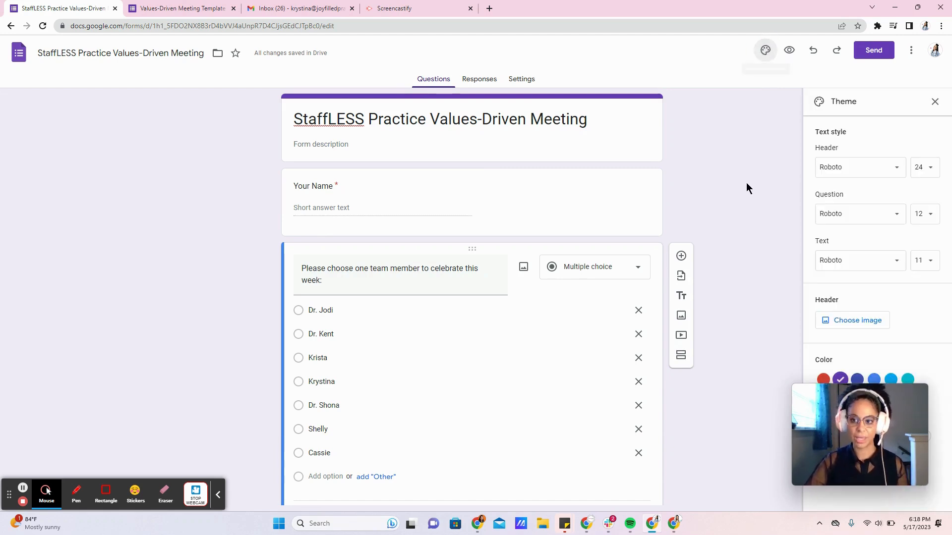
left_click_drag(886, 425, 105, 406)
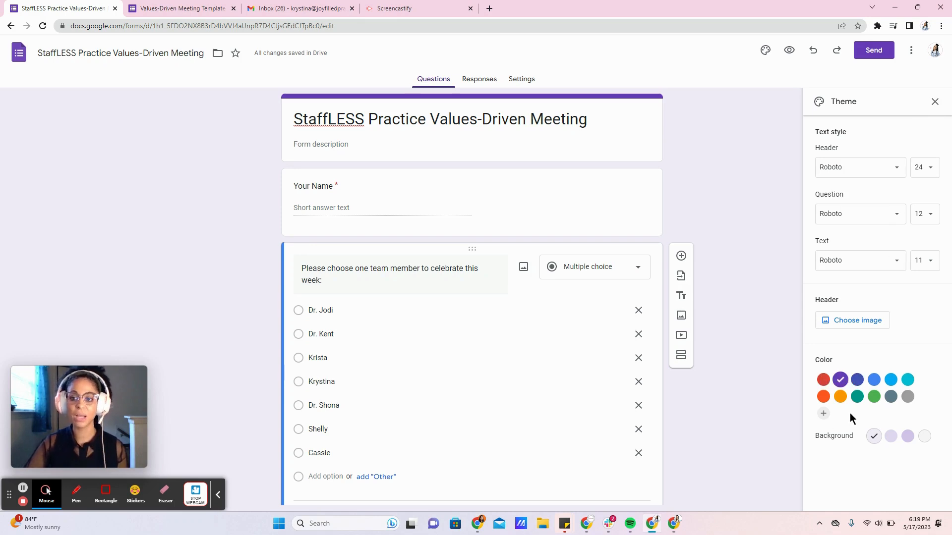
left_click(897, 169)
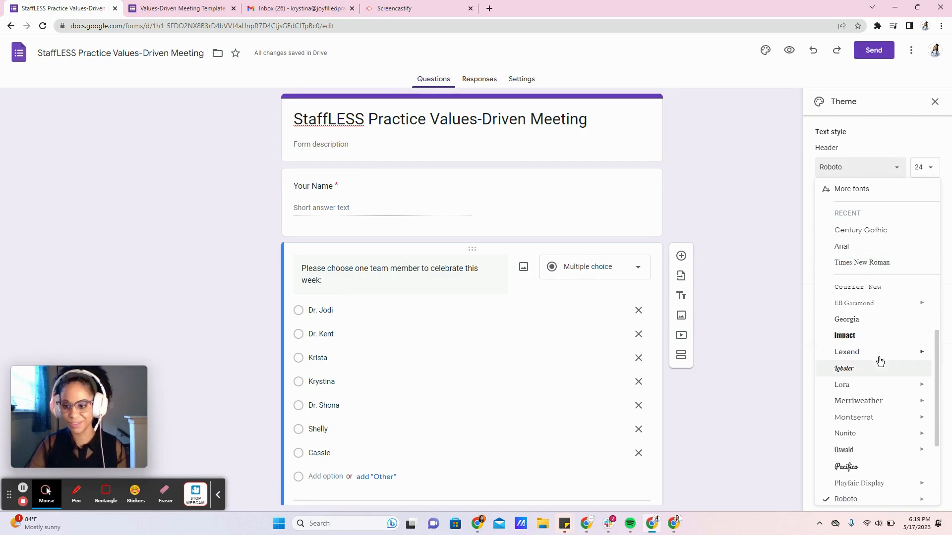
mouse_move(885, 301)
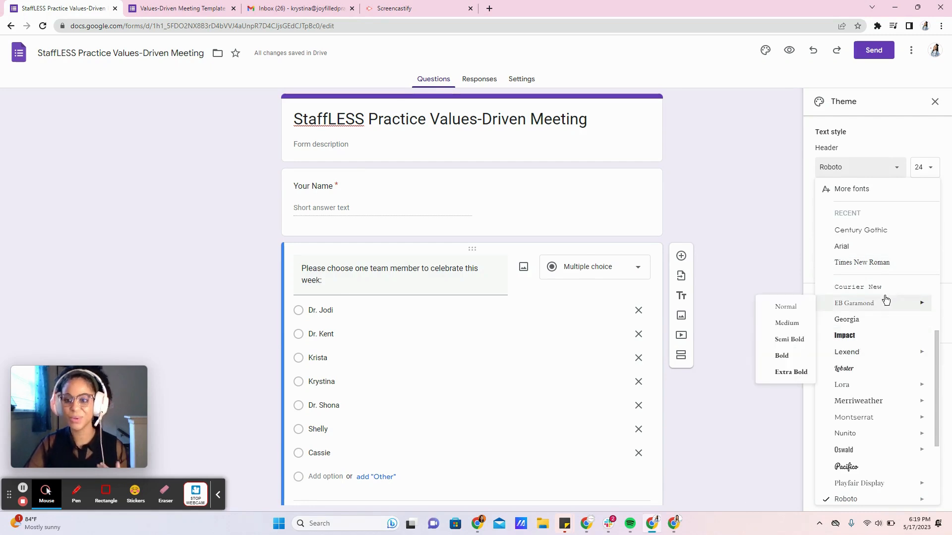
left_click(884, 235)
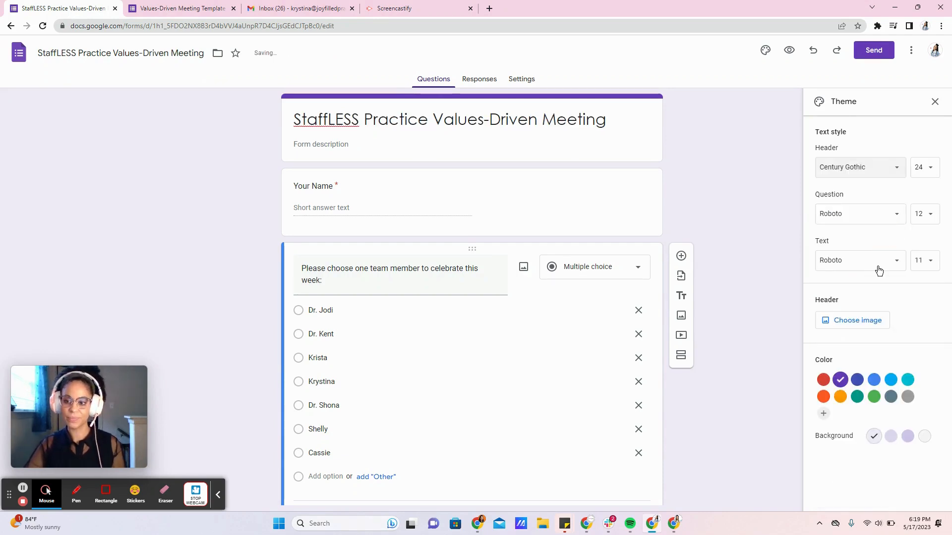
- Set the theme's question font and text font to Century Gothic as well
left_click(901, 213)
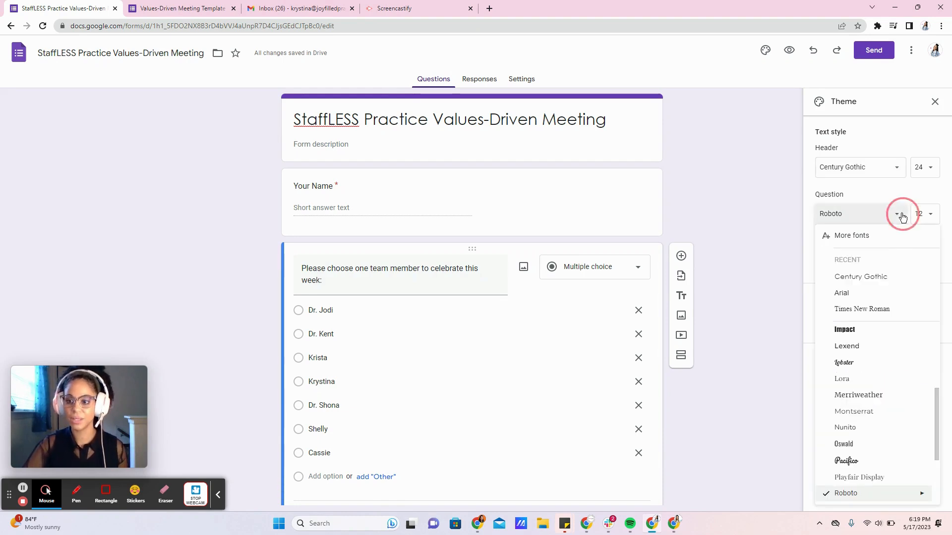
left_click(875, 277)
left_click(896, 262)
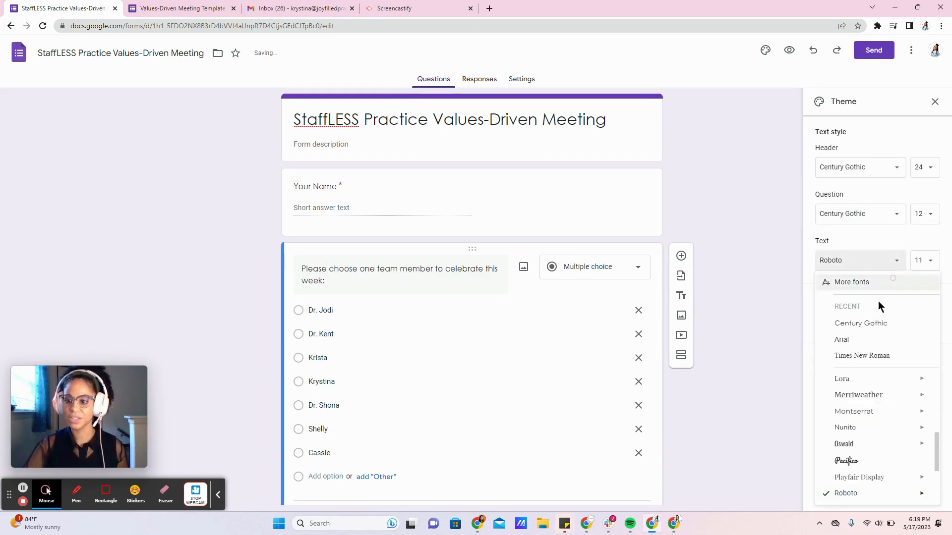
left_click(871, 321)
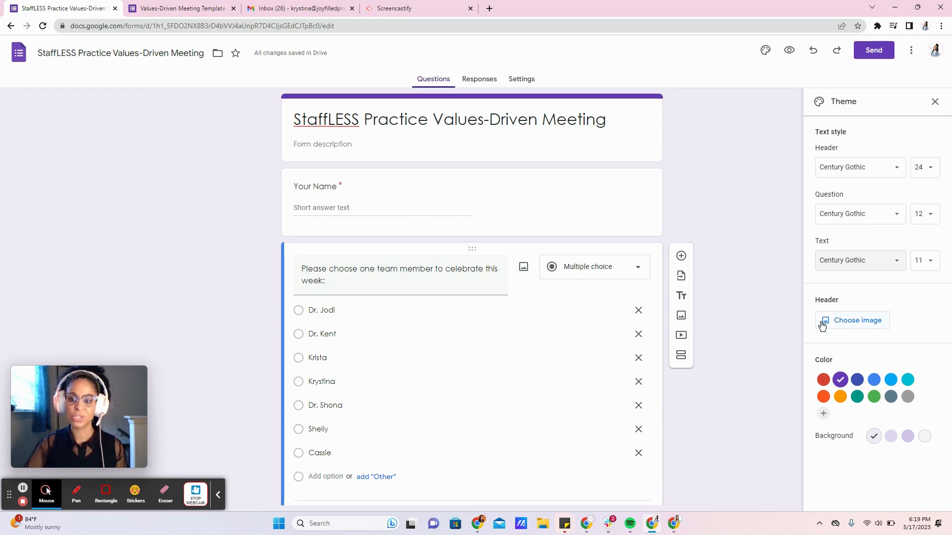
- Upload the Letterhead (3) image from Downloads and apply it as the form's header, keeping the banner text centred in the crop
left_click(857, 321)
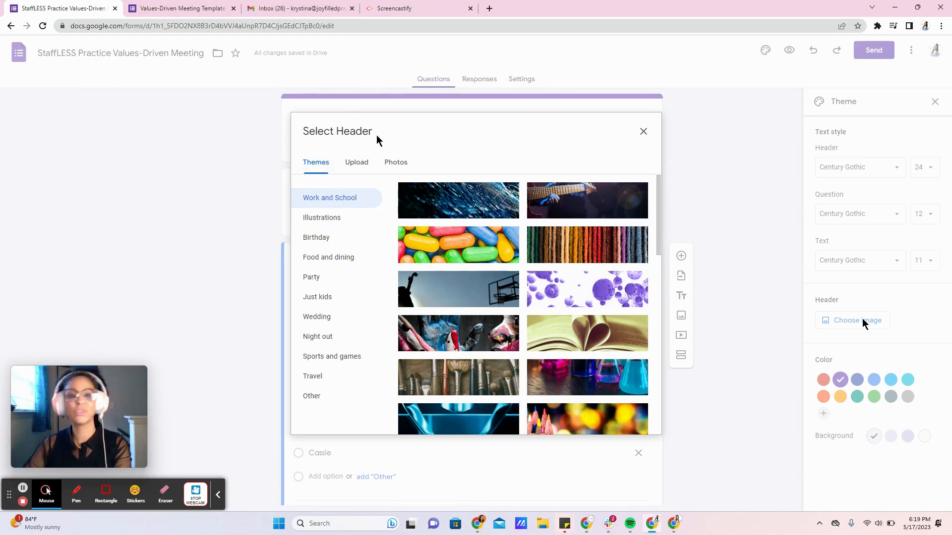
left_click(355, 165)
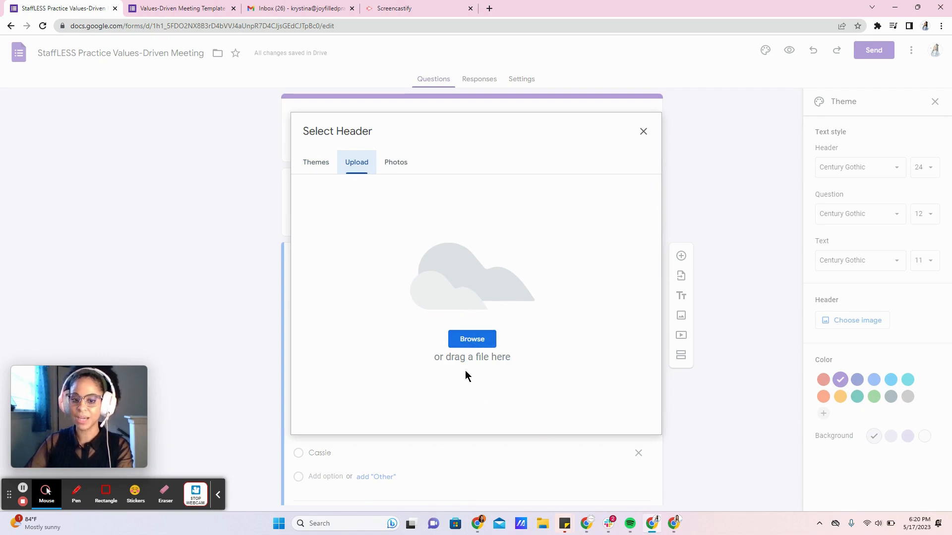
left_click(473, 340)
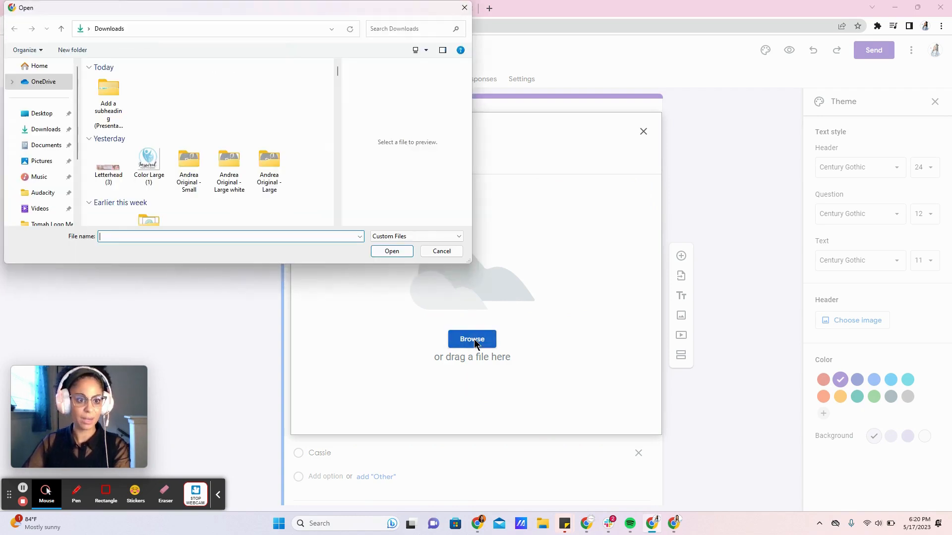
left_click(106, 182)
left_click(399, 251)
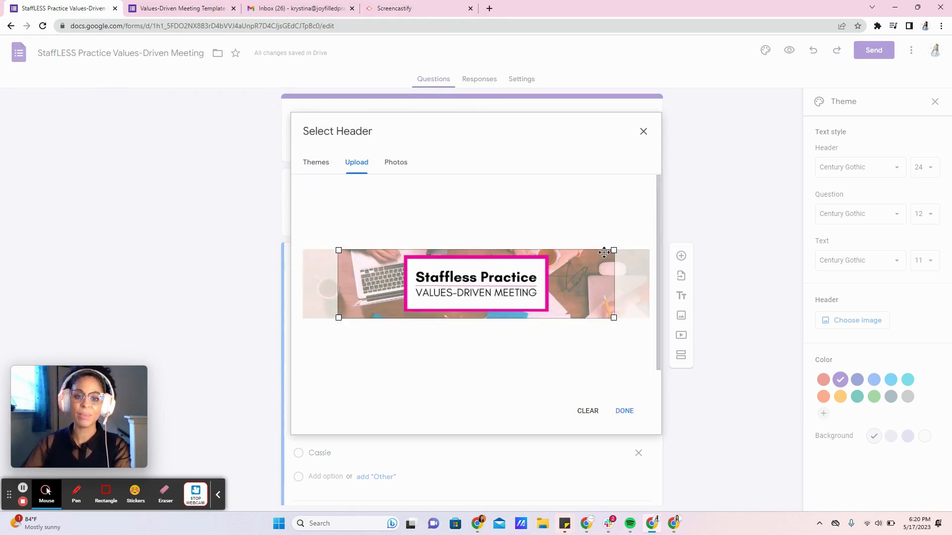
left_click_drag(613, 251, 652, 252)
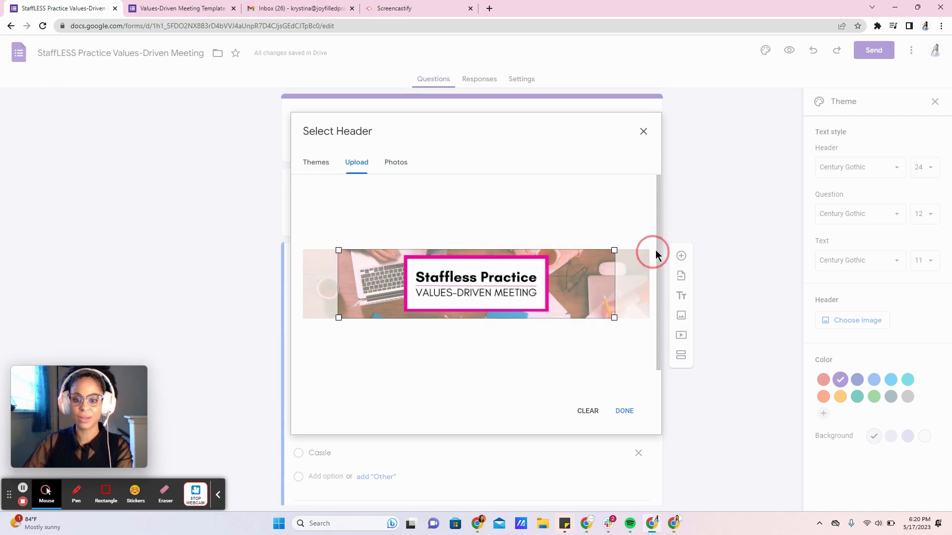
mouse_move(599, 272)
left_mouse_down()
mouse_move(616, 276)
mouse_move(600, 277)
left_mouse_up()
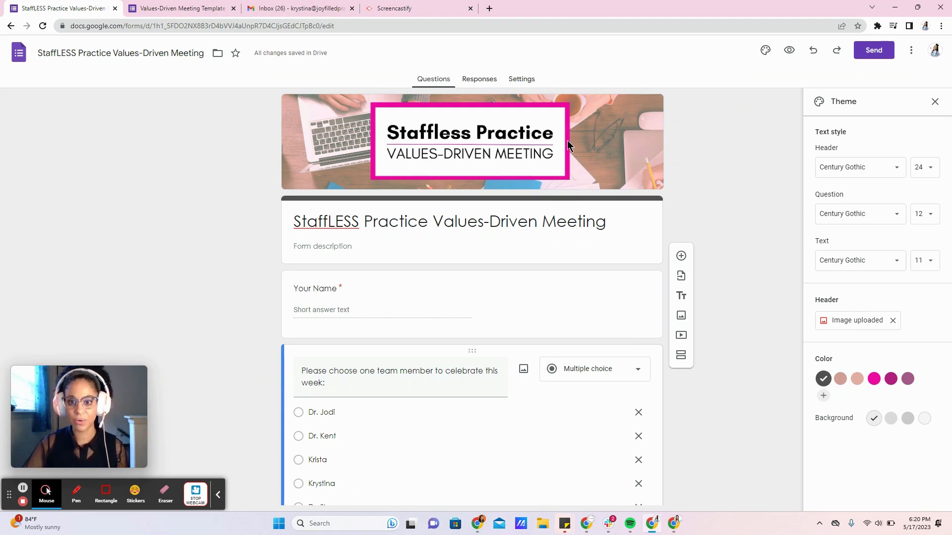
- Set the theme color to bright pink, try the darker background shades, and keep the lightest pink background
left_click(875, 381)
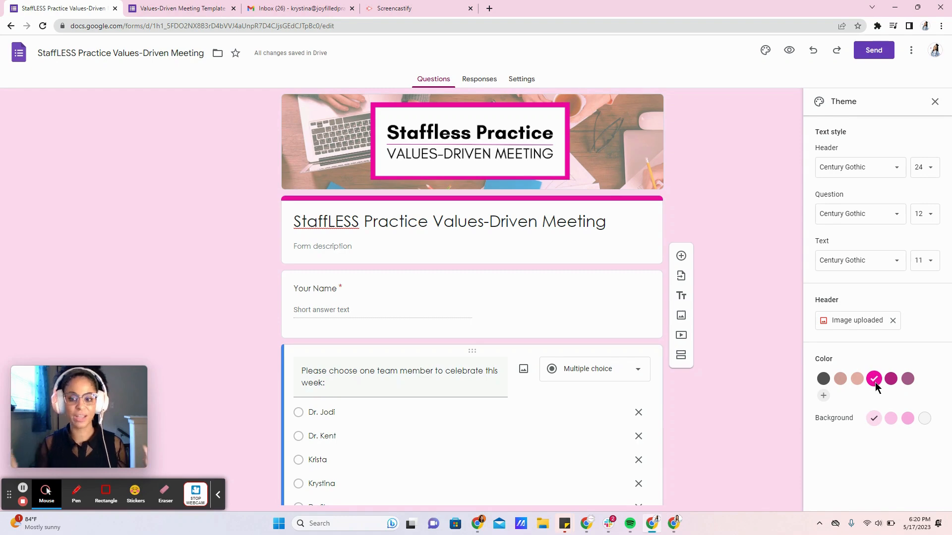
left_click(891, 419)
left_click(908, 419)
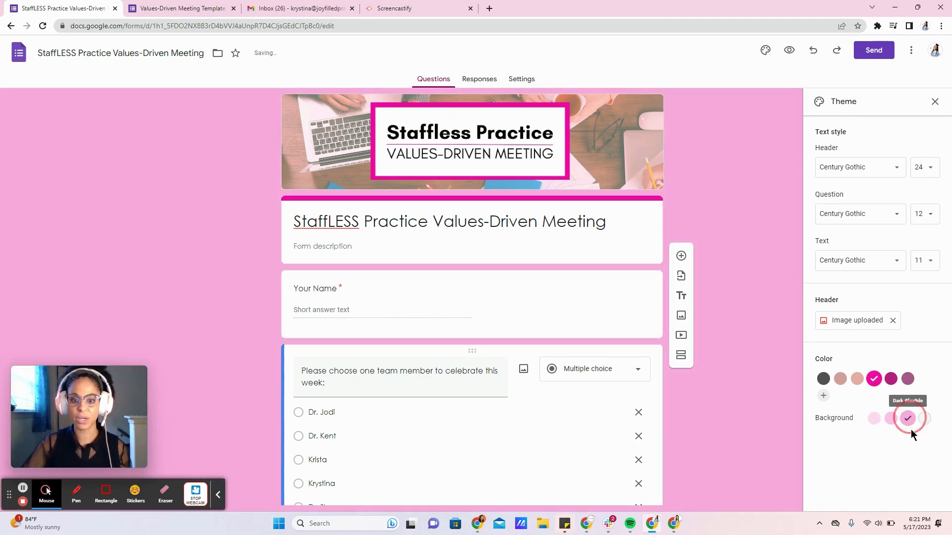
left_click(874, 419)
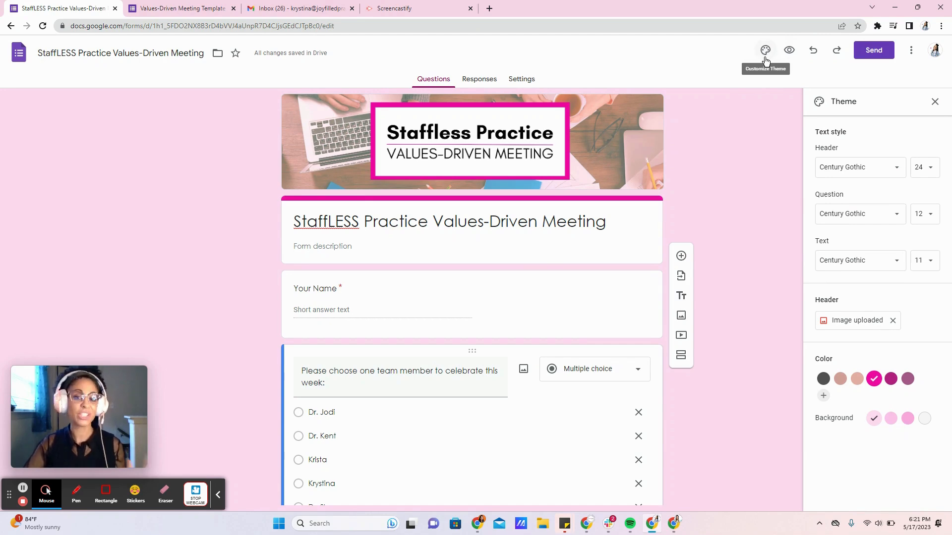
- Preview the form as respondents see it, check it down to its end, and close the preview
left_click(789, 49)
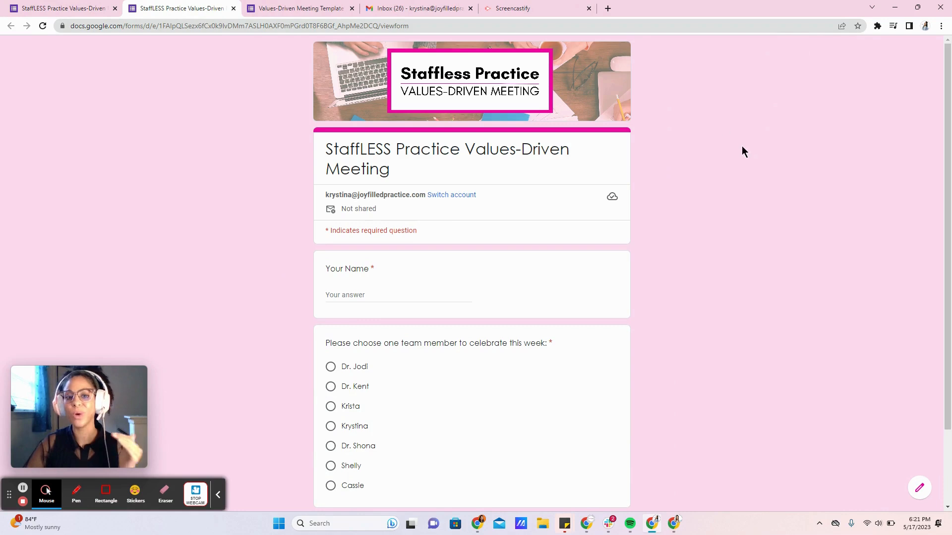
scroll(742, 147, "down", 2)
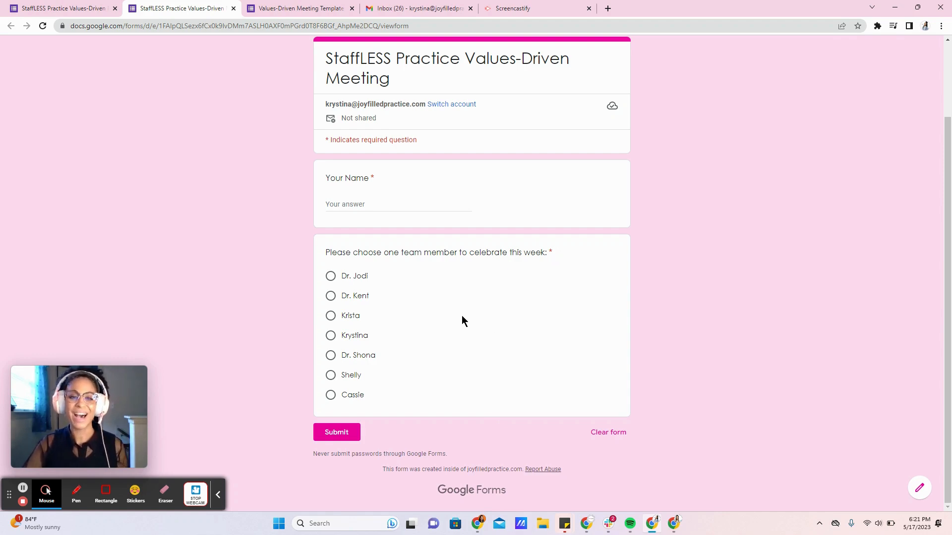
left_click(234, 9)
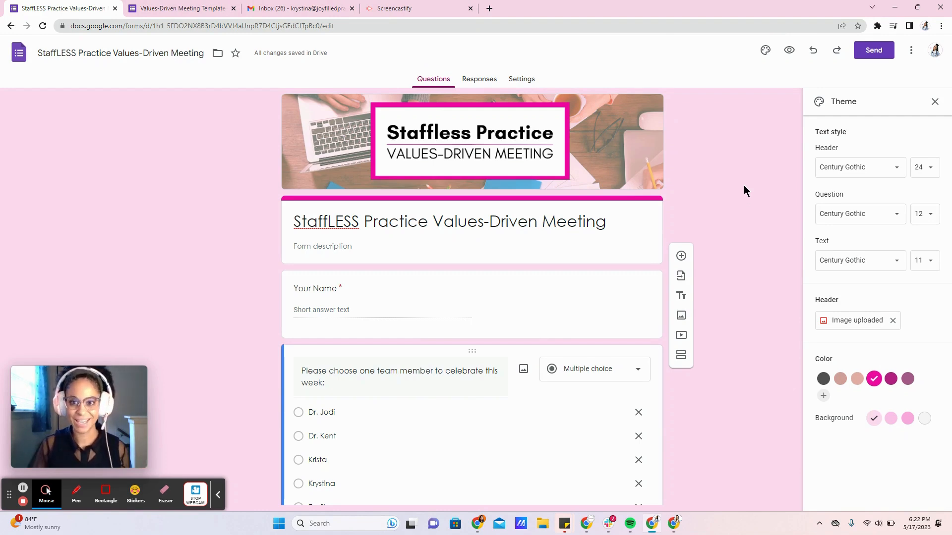
- Open the form's email sending options, review the recipient, subject and message fields, and include the form in the email
left_click(873, 51)
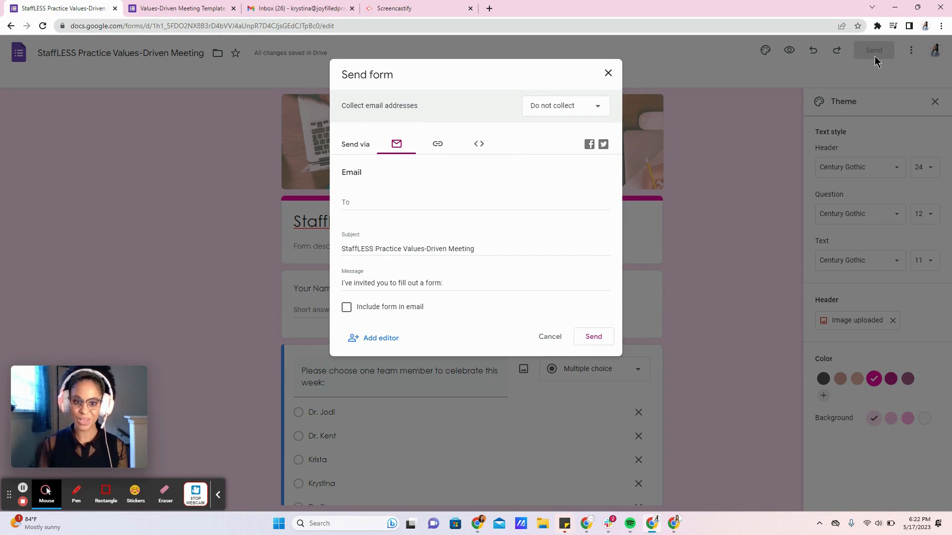
left_click(373, 201)
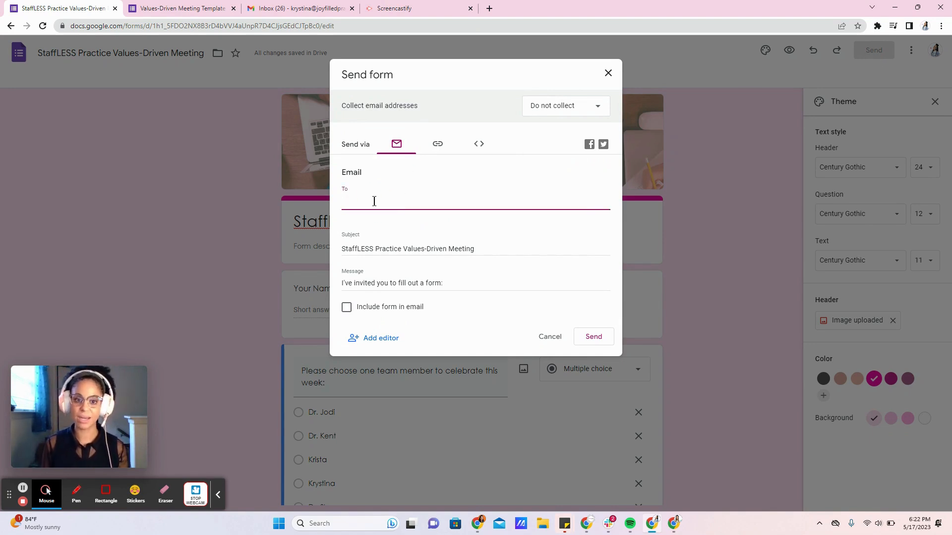
left_click(360, 249)
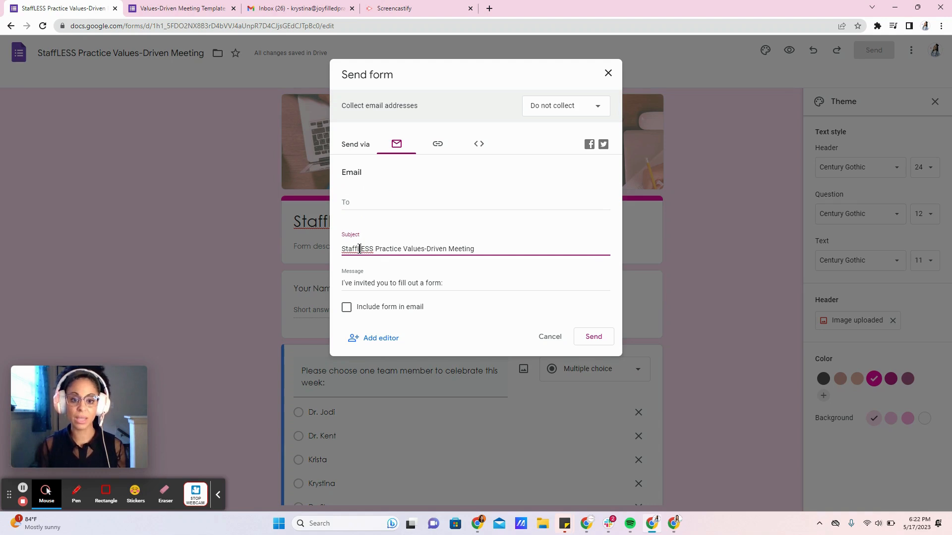
left_click(370, 278)
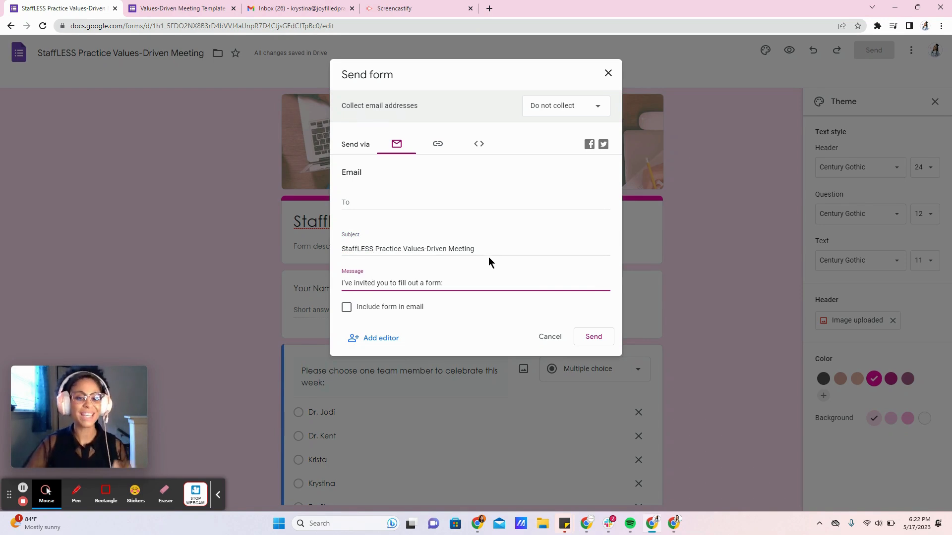
left_click(347, 310)
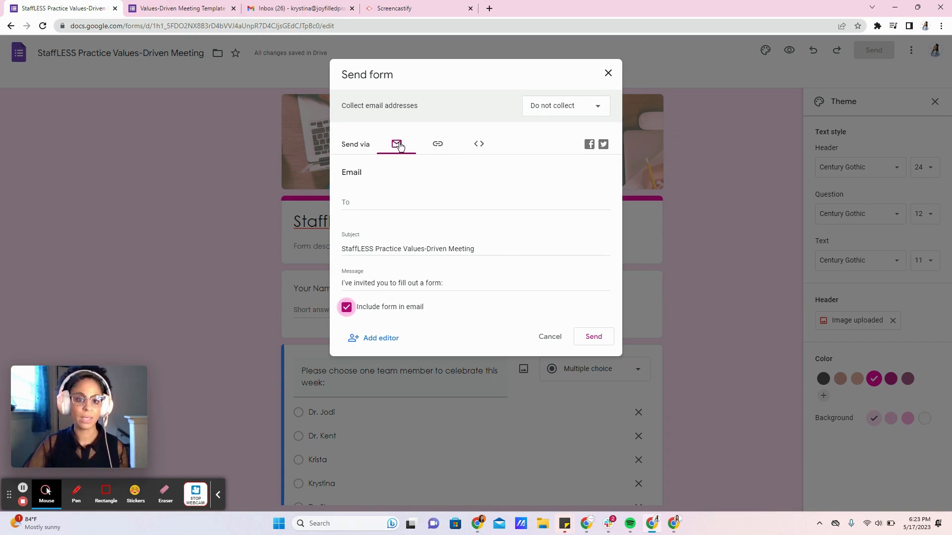
- Compare the link and email sending methods, and copy the form's full-length share link
left_click(437, 145)
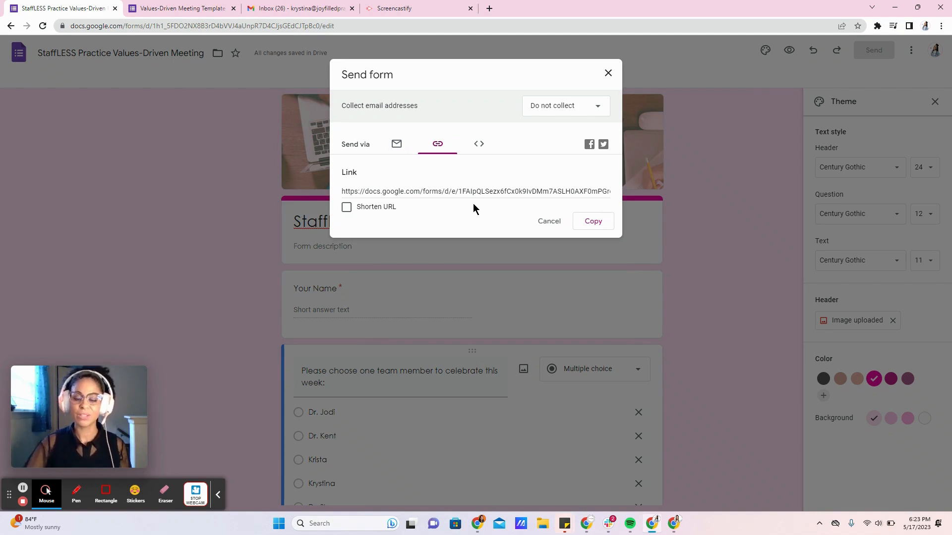
left_click(396, 143)
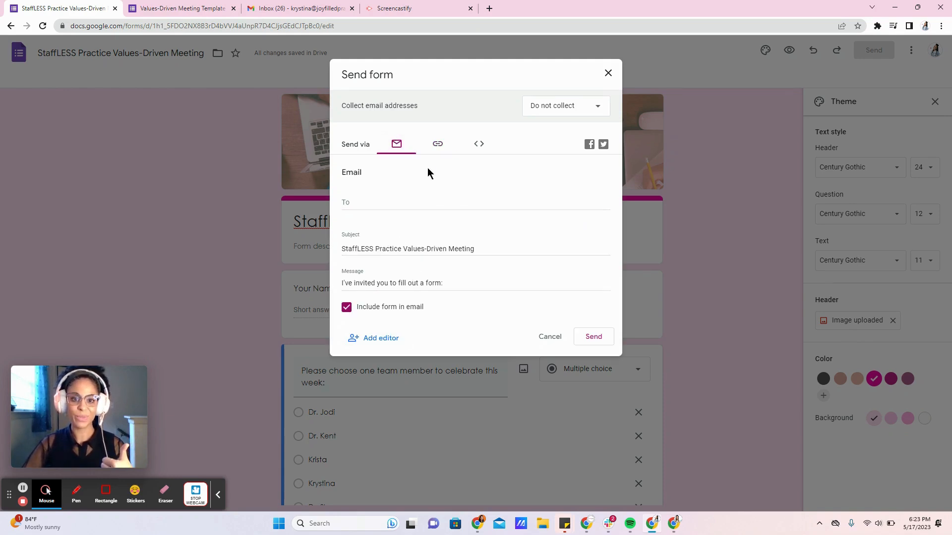
left_click(438, 145)
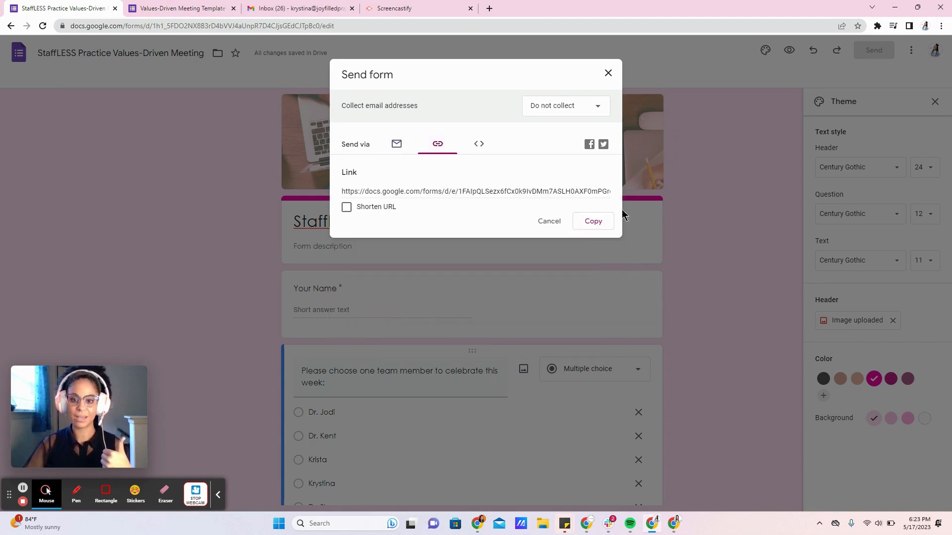
left_click(594, 222)
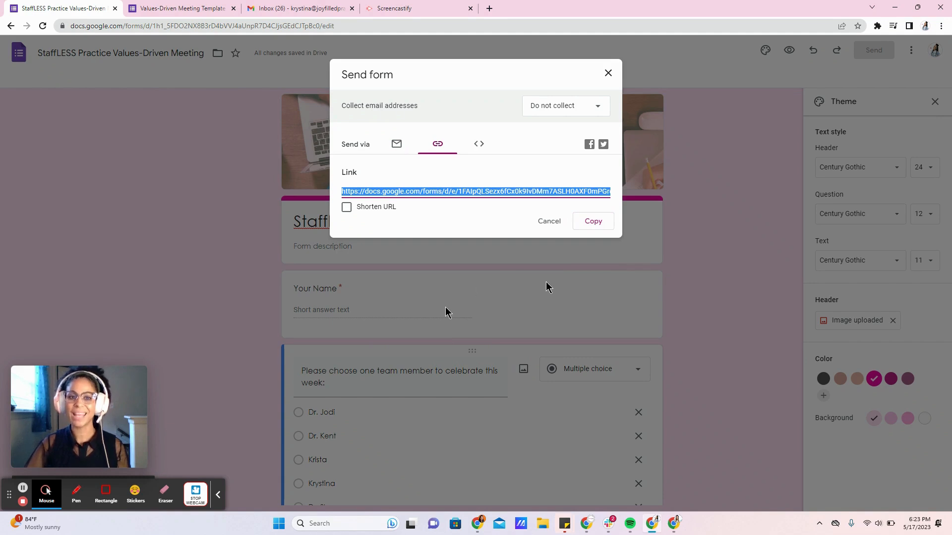
- Switch to the new Gmail message and paste the form link above the signature, with blank lines separating them
left_click(297, 15)
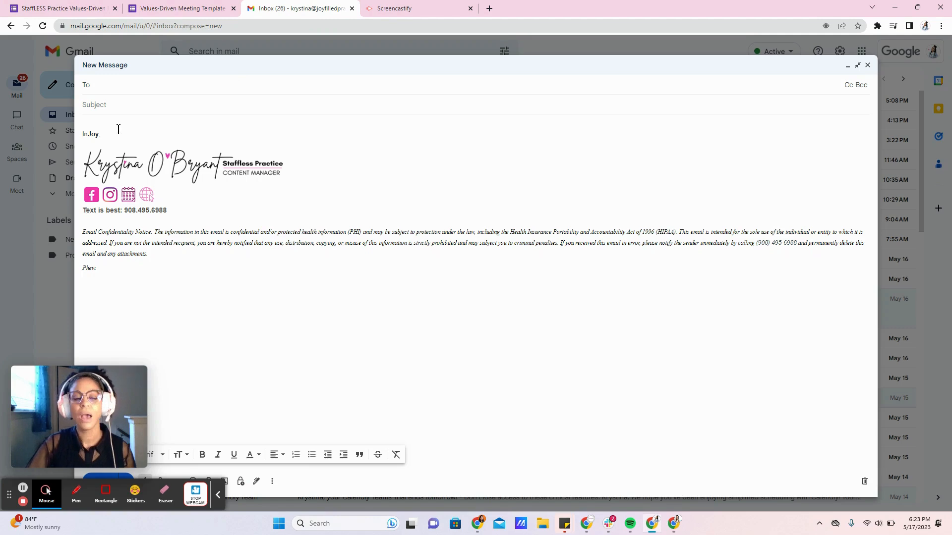
left_click(102, 126)
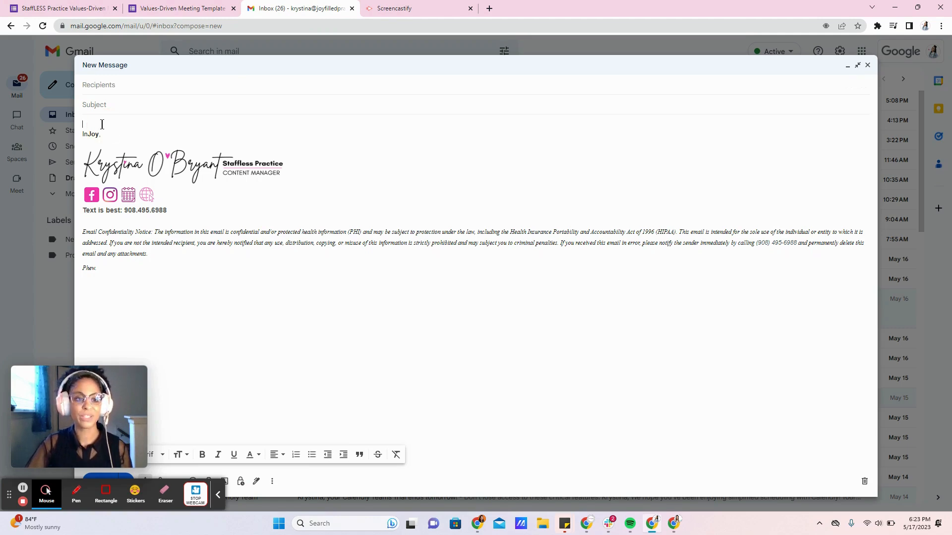
key("Return")
key("Return")
right_click(101, 127)
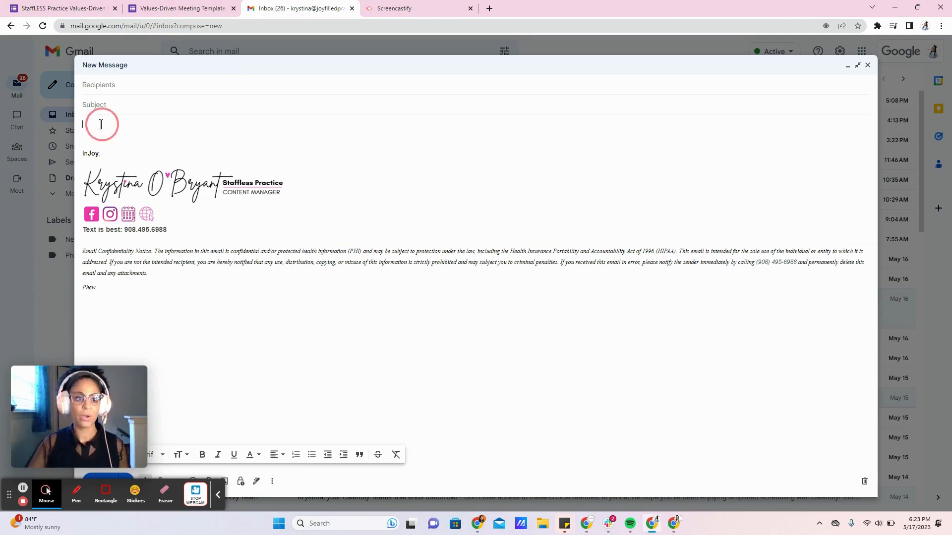
left_click(128, 205)
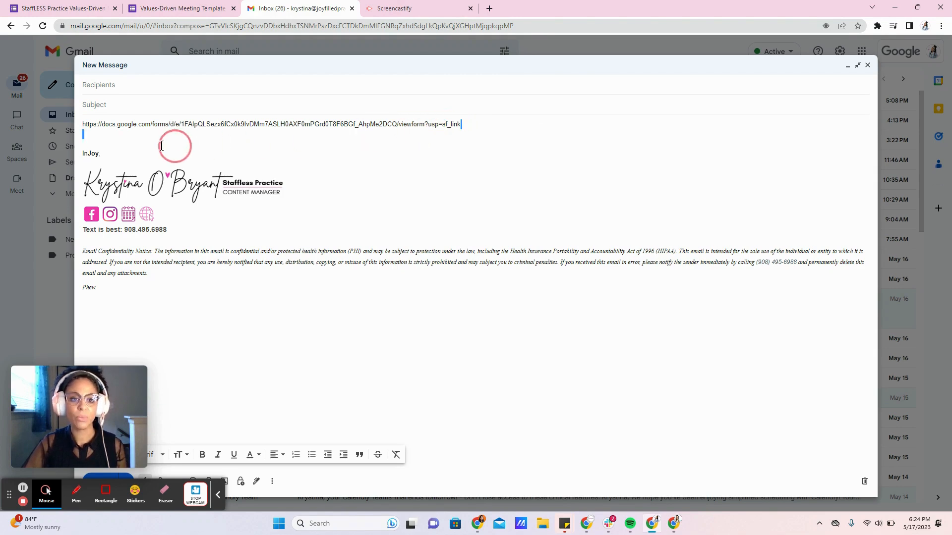
- Turn the pasted form URL in the message body into a clickable link
left_click(89, 122, "shift")
left_click(83, 123, "shift")
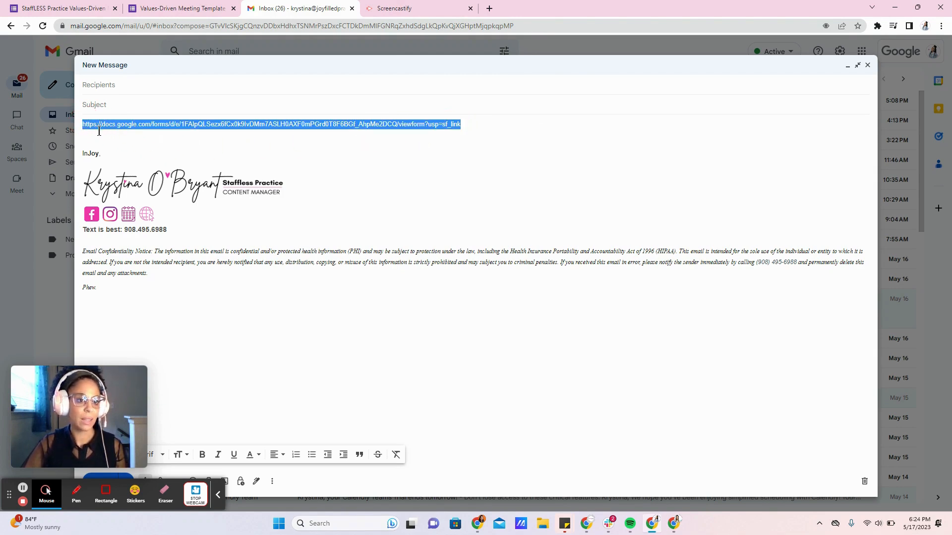
left_click(219, 497)
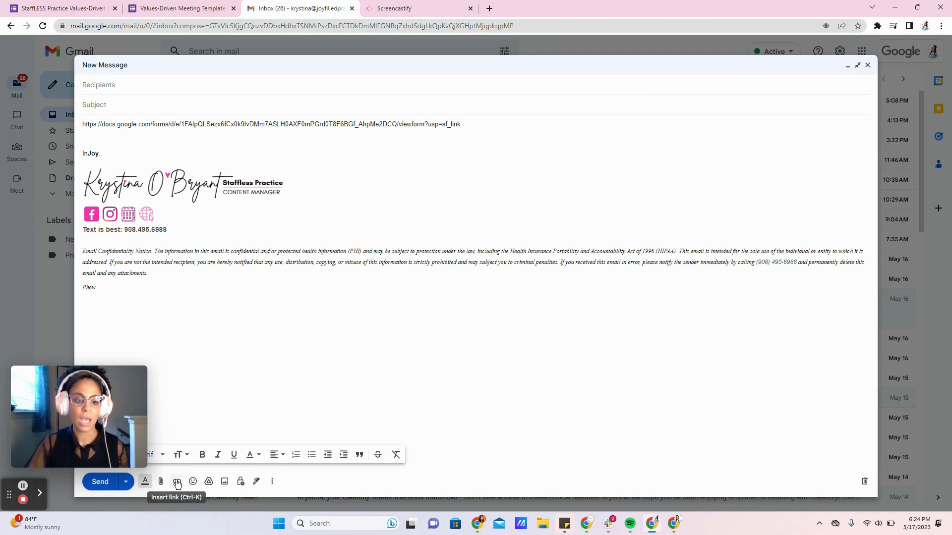
left_click(177, 482)
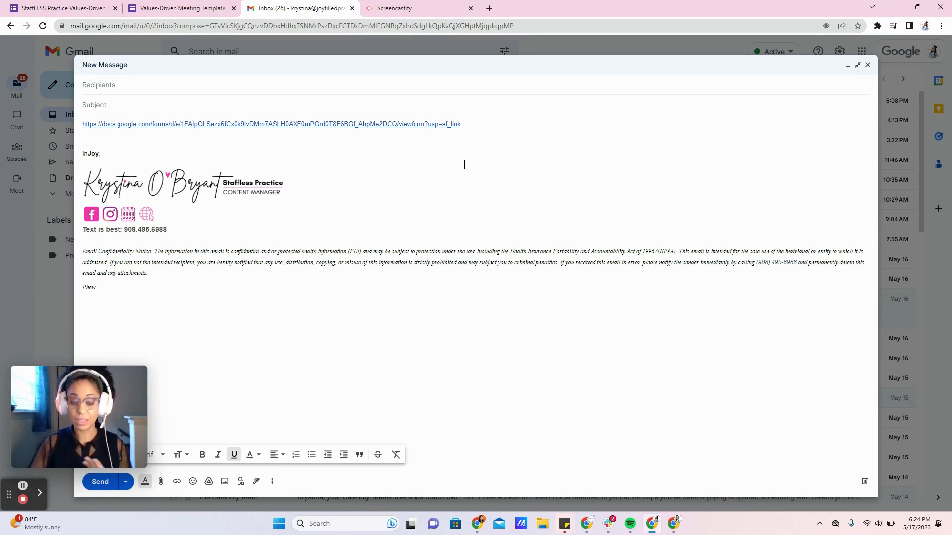
left_click(462, 124)
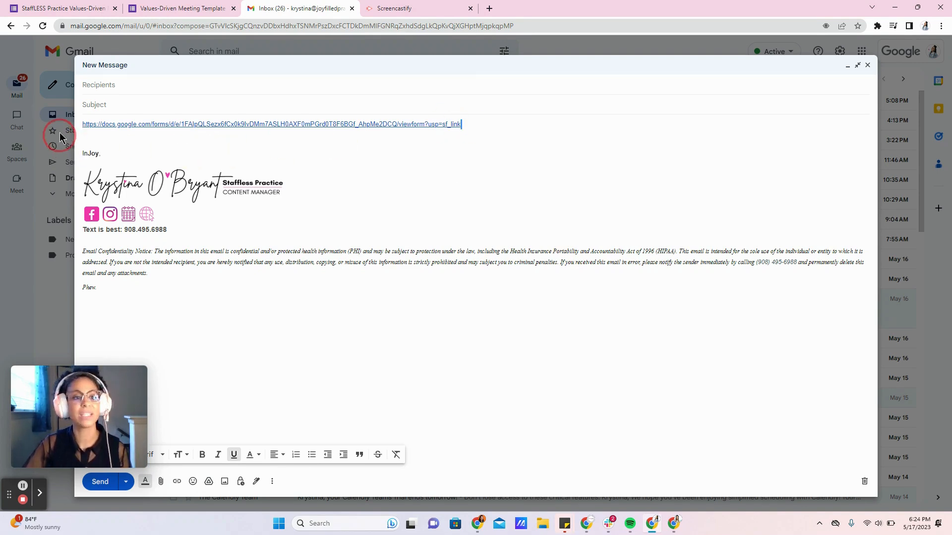
- Replace the form URL in the message body with the text "CLICK HERE for your google form!"
left_click_drag(462, 124, 60, 138)
key("BackSpace")
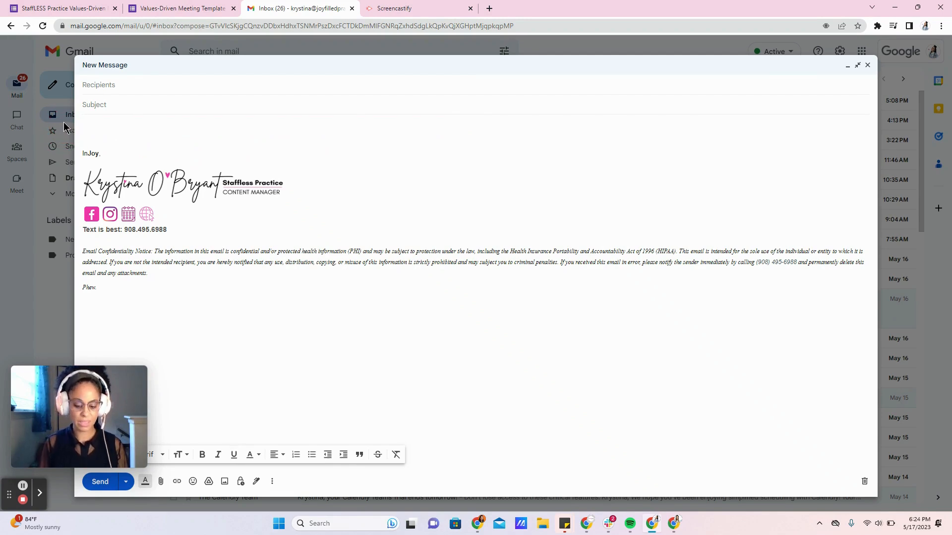
type("CLICK HERE for your google form!")
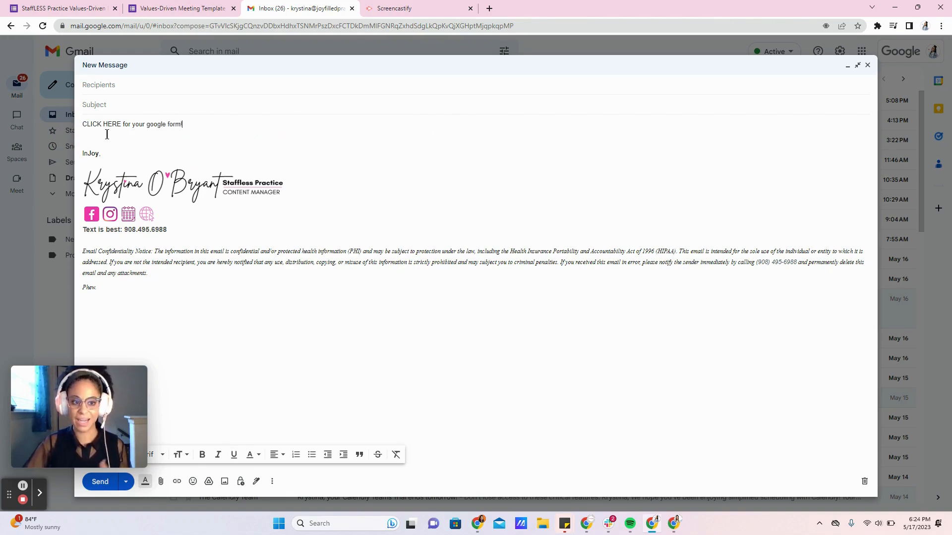
- Link the words "CLICK HERE" in the message body to the copied form URL
mouse_move(83, 124)
left_mouse_down()
mouse_move(122, 124)
mouse_move(75, 124)
left_mouse_up()
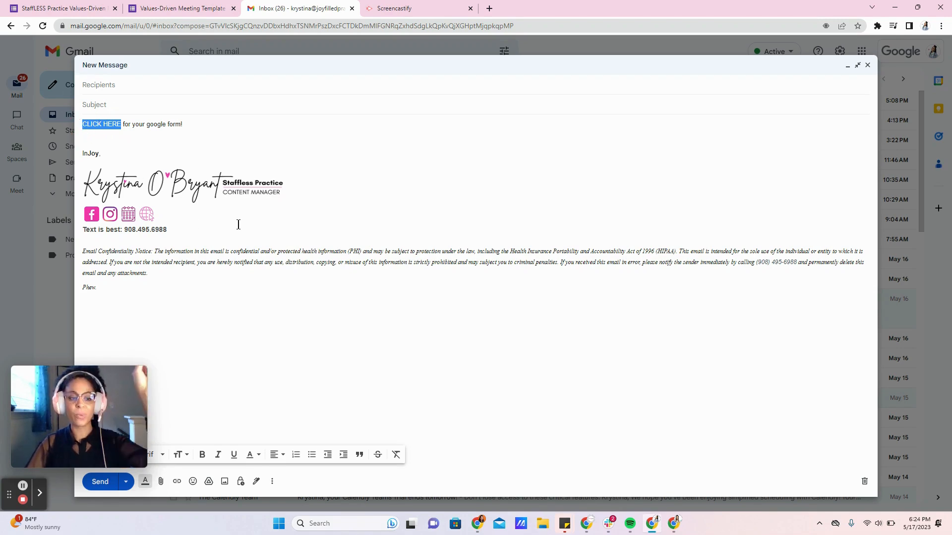
left_click(177, 482)
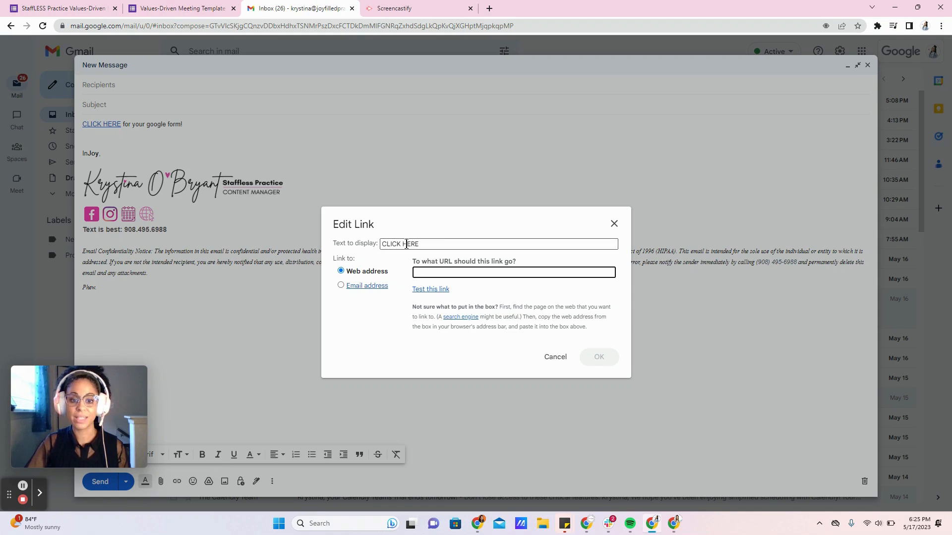
right_click(435, 272)
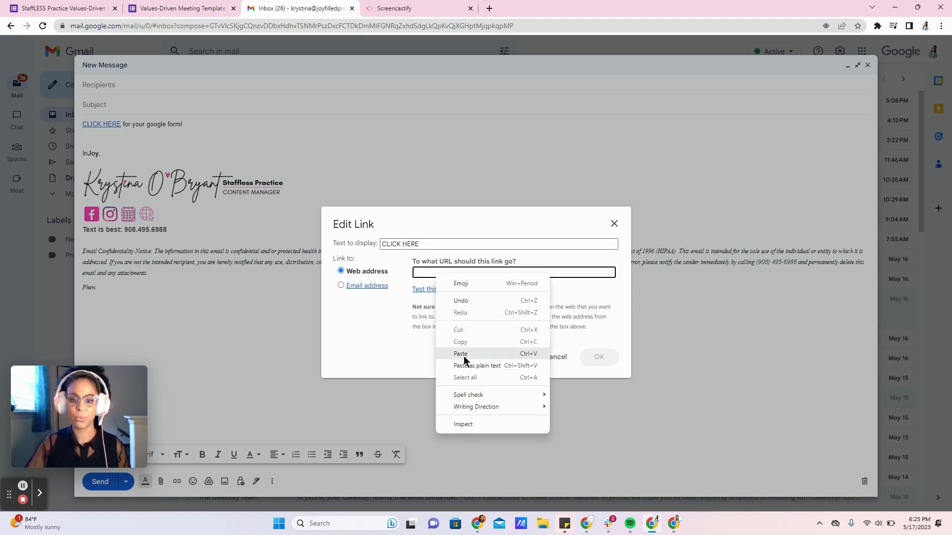
left_click(465, 356)
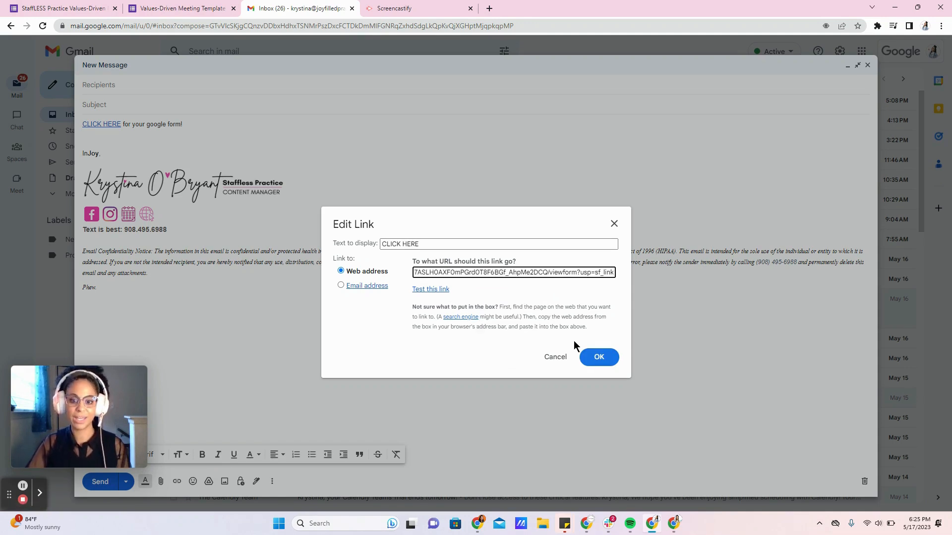
left_click(600, 357)
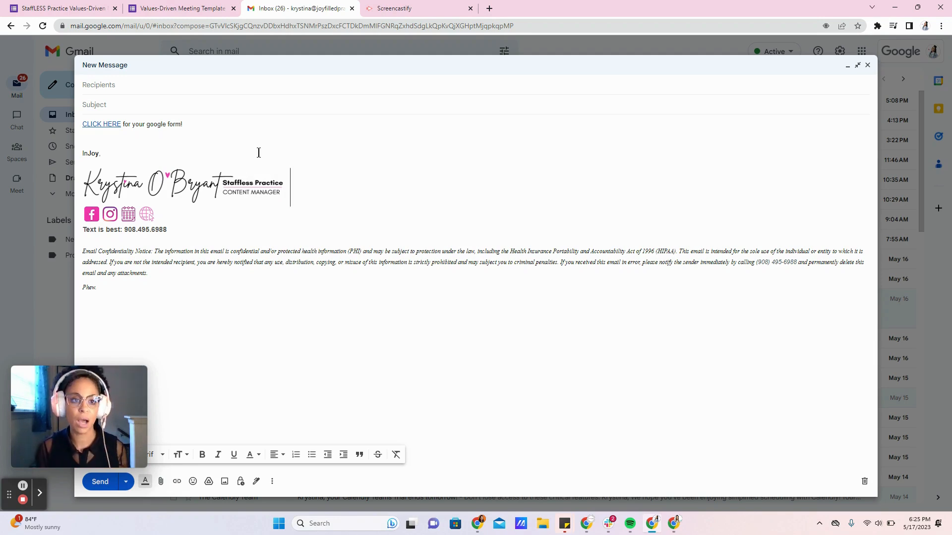
- Switch to the Values-Driven Meeting Template form and examine the email address collection options for sending it
left_click(199, 8)
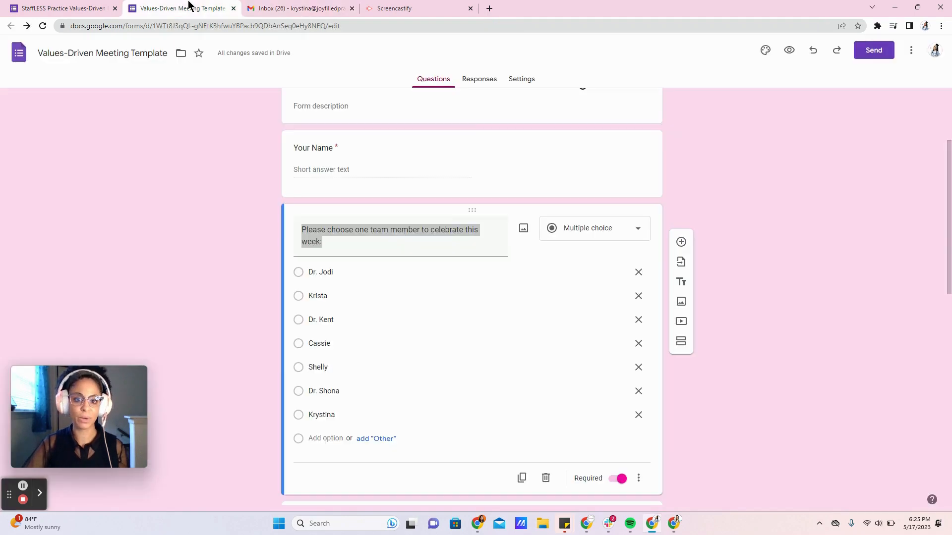
left_click(691, 213)
scroll(682, 198, "up", 3)
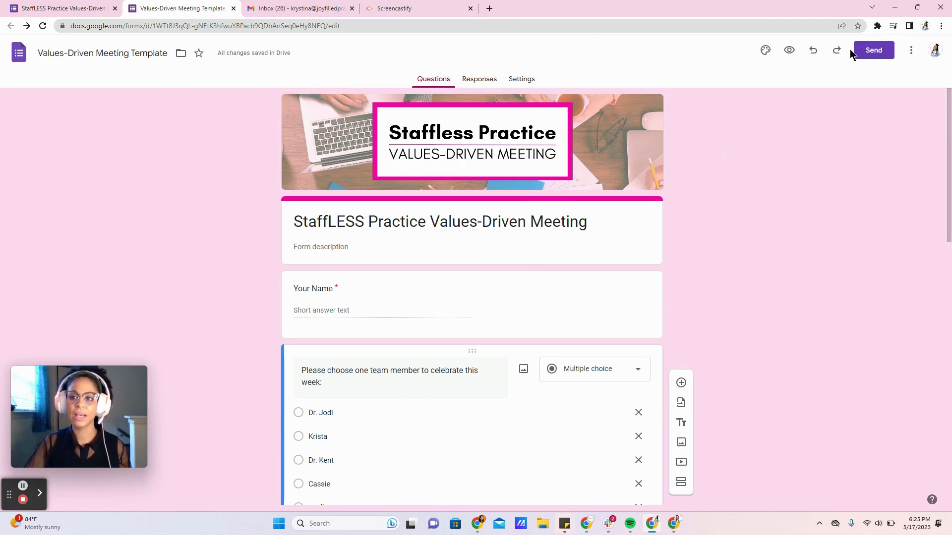
left_click(872, 55)
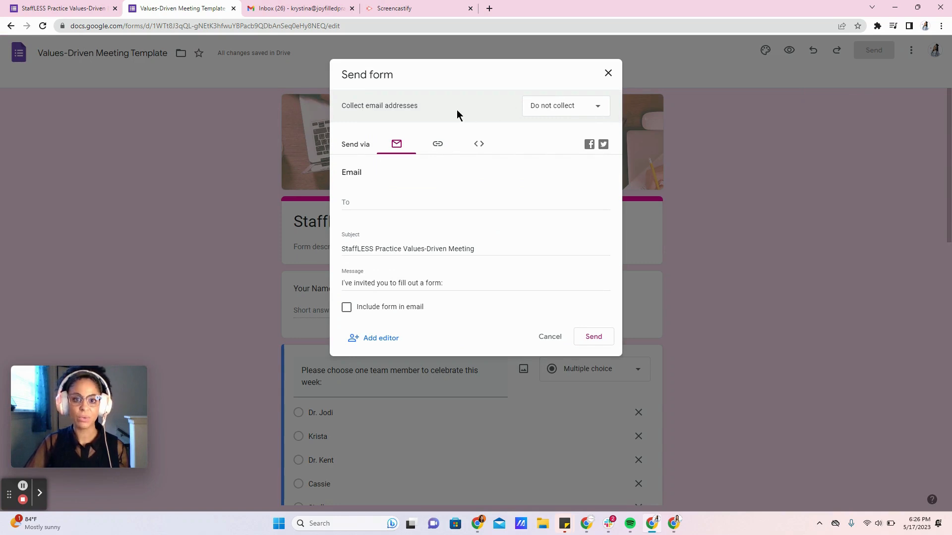
left_click(606, 110)
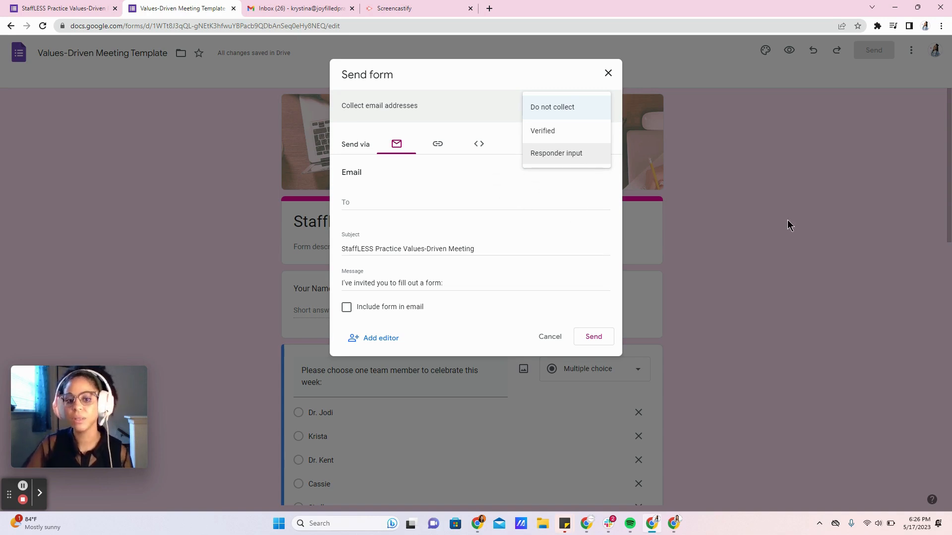
- Examine the form's editor sharing and general access options, and close the sharing settings without adding anyone
left_click(381, 344)
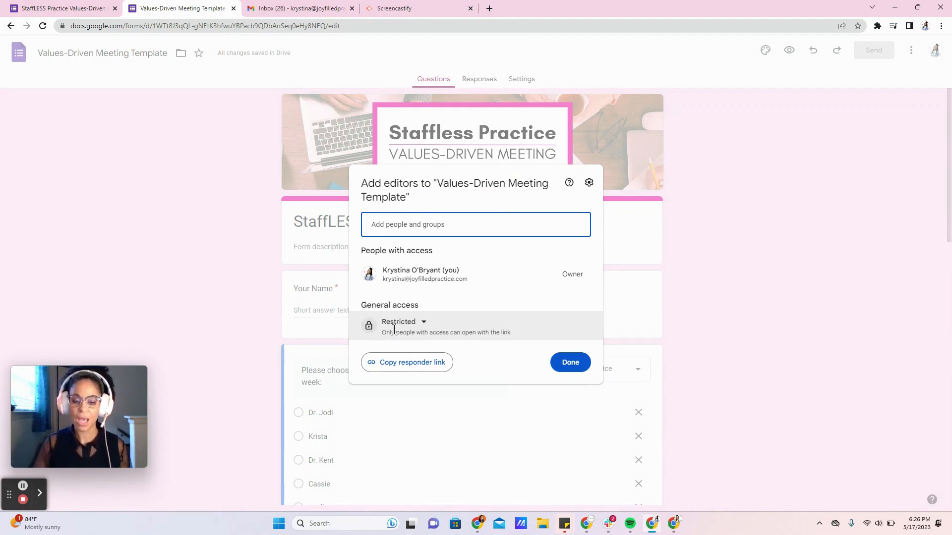
left_click(424, 323)
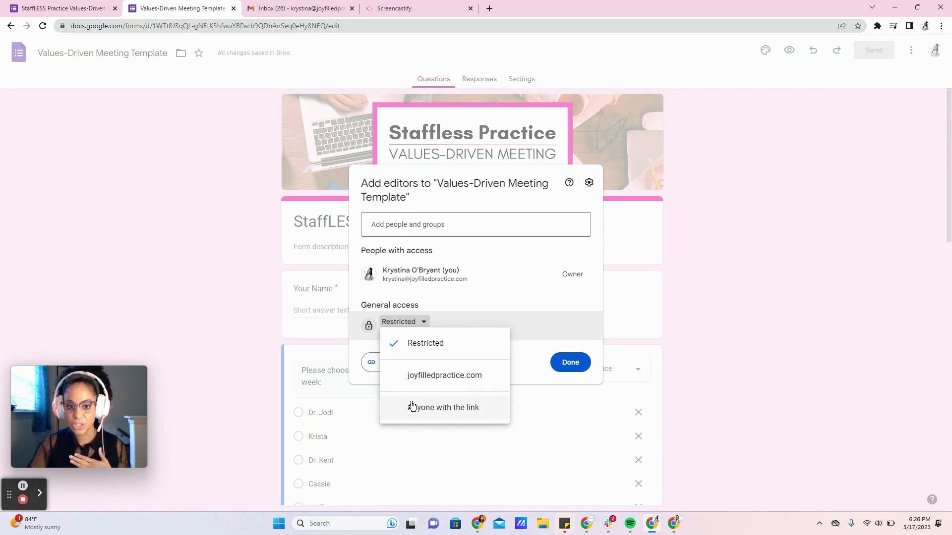
left_click(546, 201)
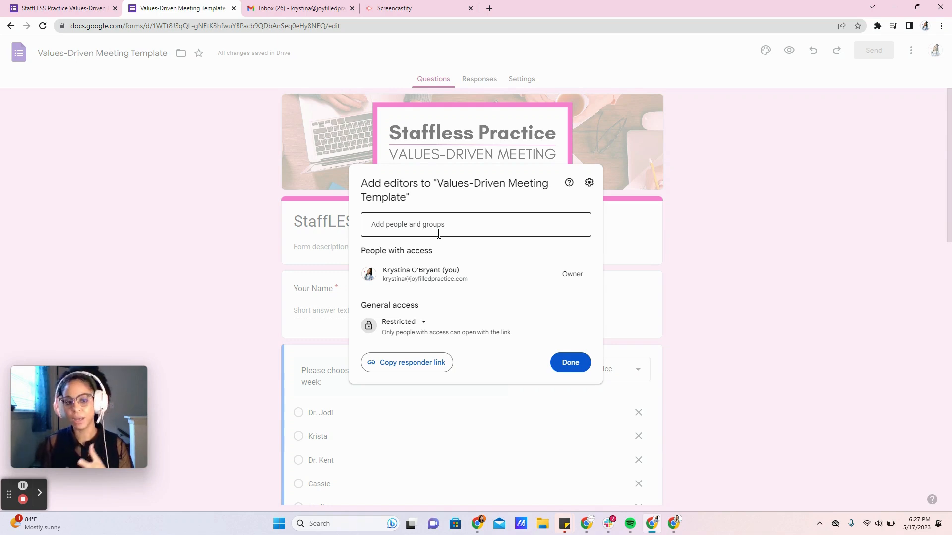
left_click(570, 362)
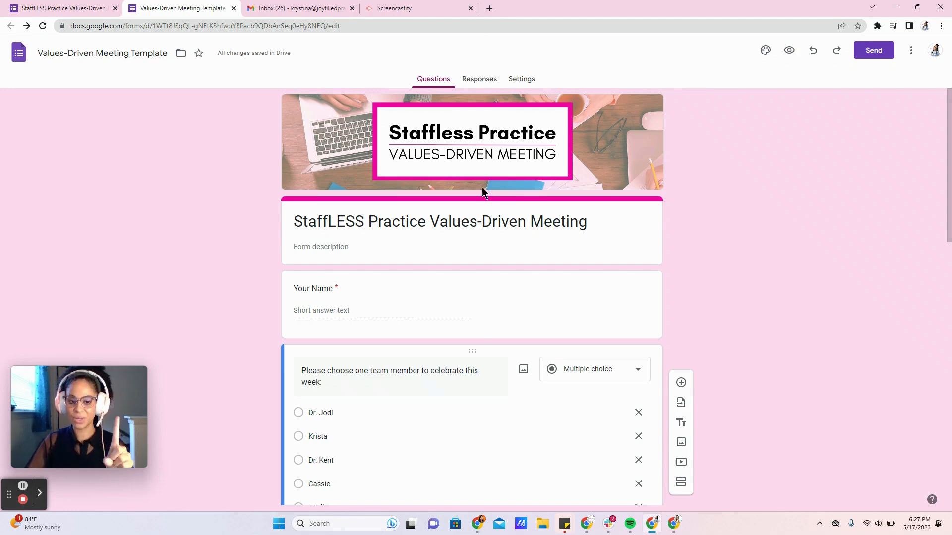
- Stop the form from accepting responses, and turn accepting responses back on
scroll(483, 191, "down", 7)
scroll(521, 273, "up", 5)
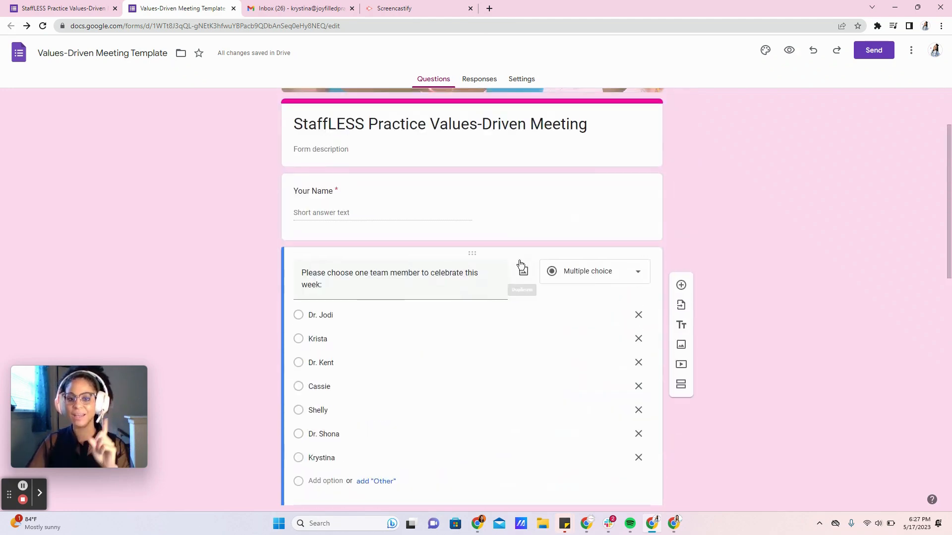
scroll(520, 267, "up", 2)
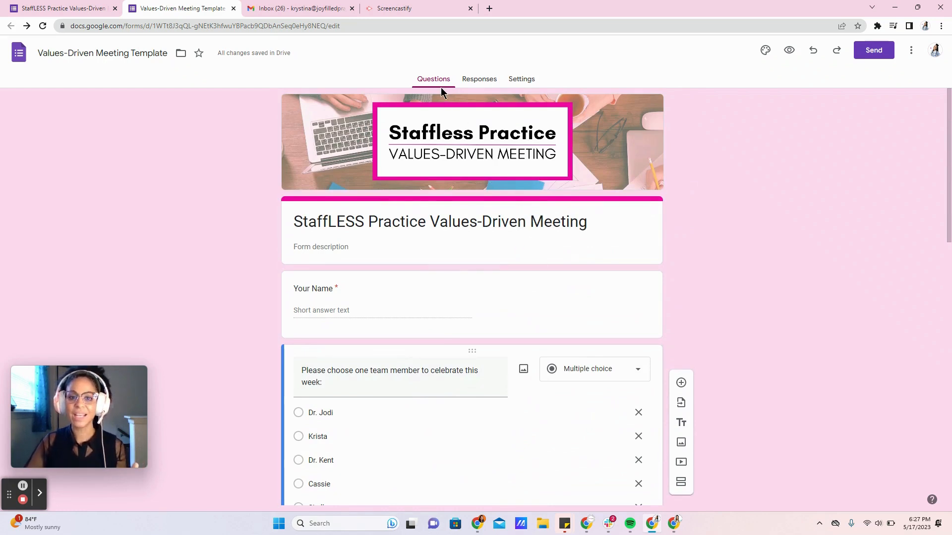
left_click(487, 82)
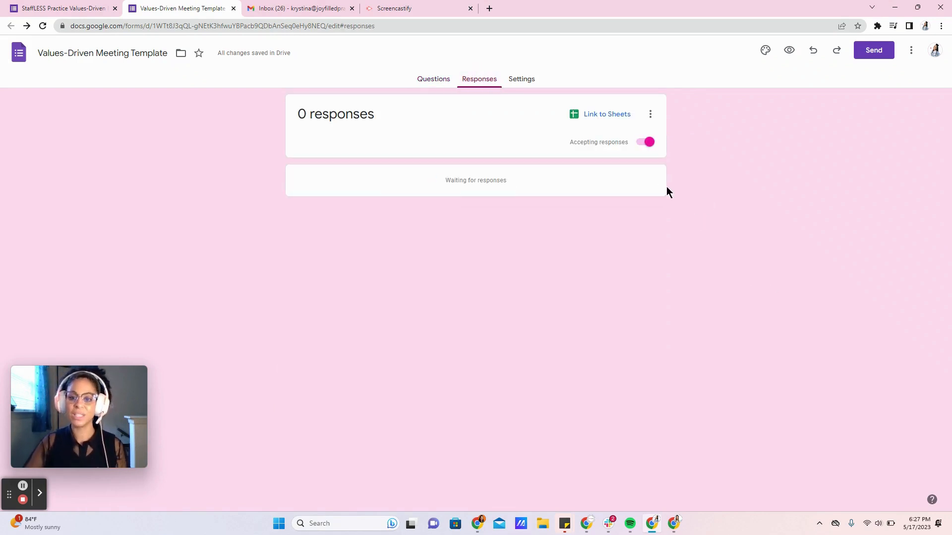
left_click(650, 143)
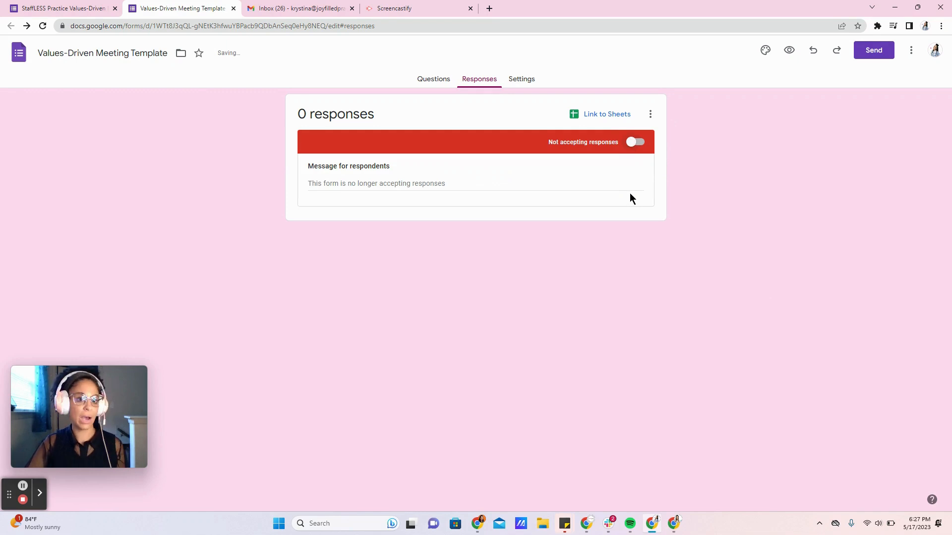
left_click(634, 143)
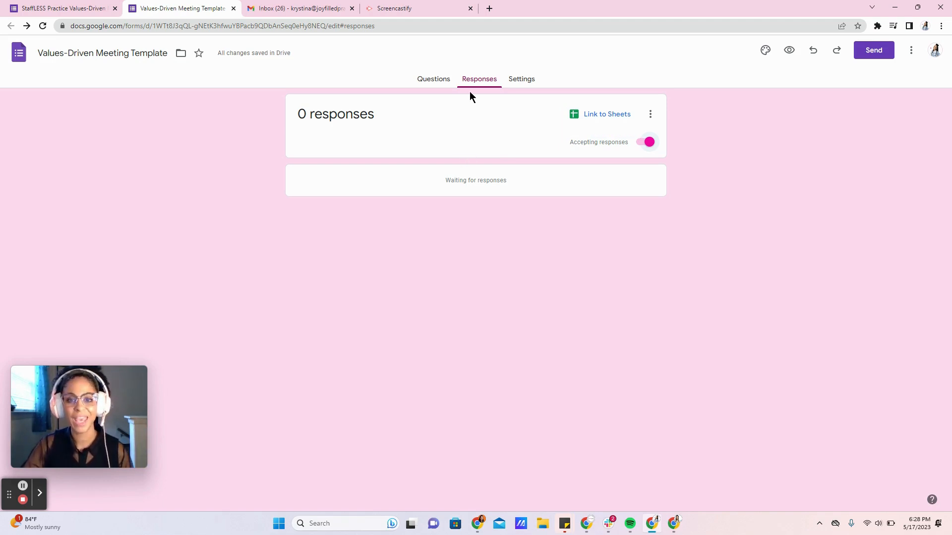
- Review the form's response settings for response editing, restricting to organization users, and limiting to 1 response
left_click(530, 81)
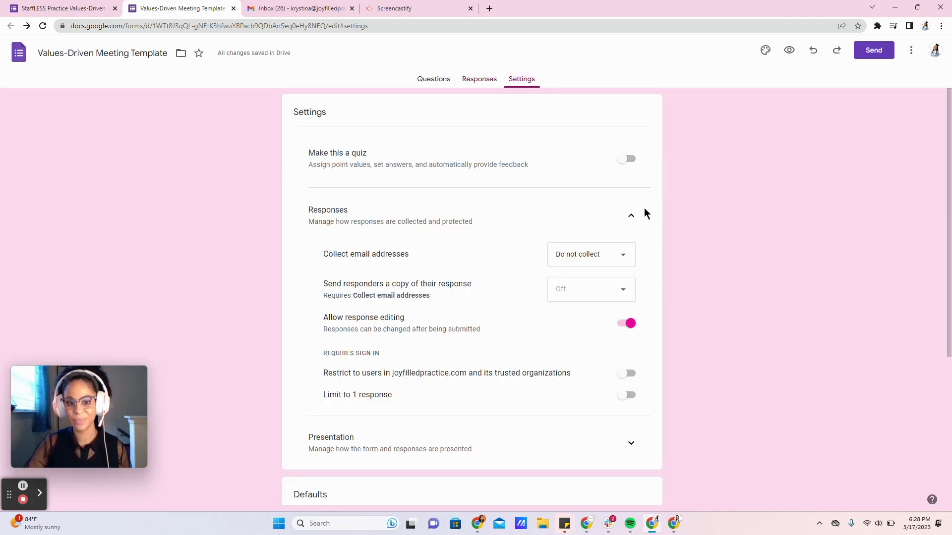
scroll(633, 200, "down", 1)
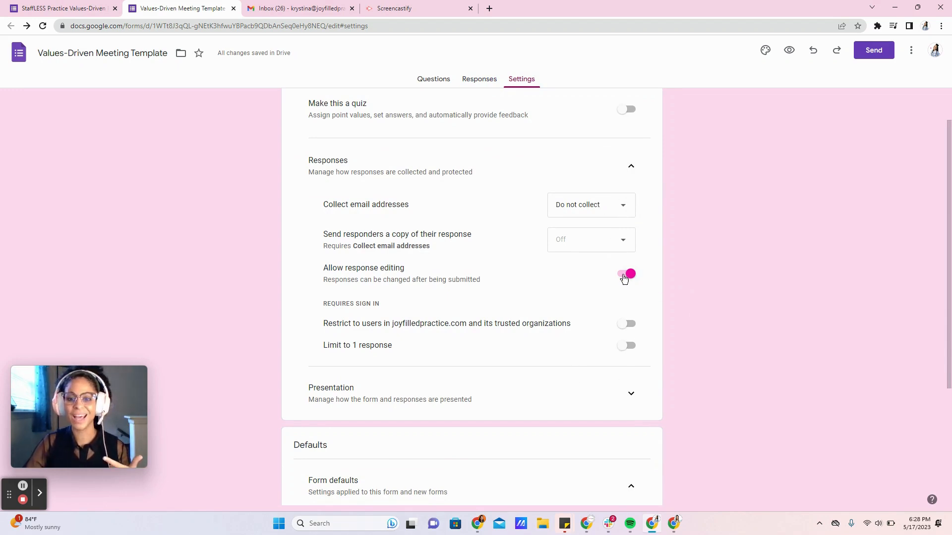
left_click_drag(324, 273, 417, 276)
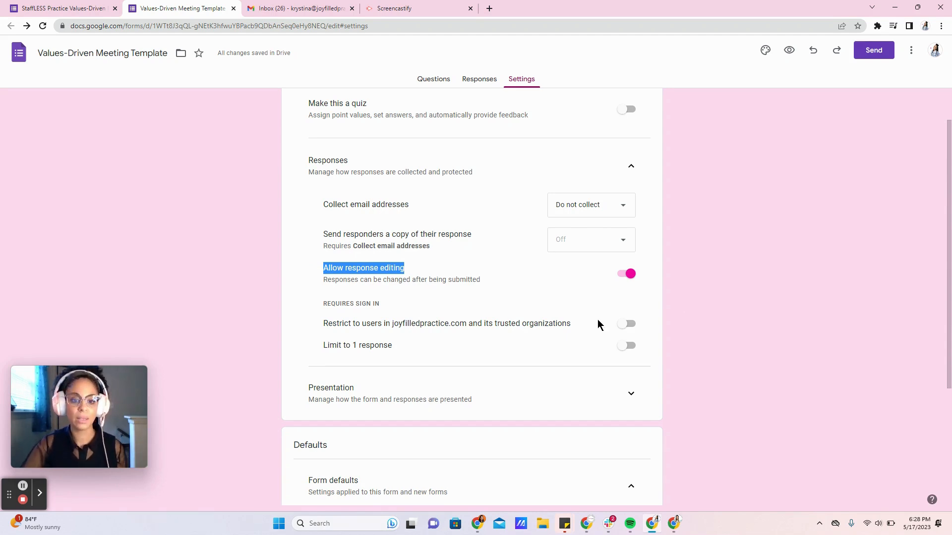
left_click(454, 334)
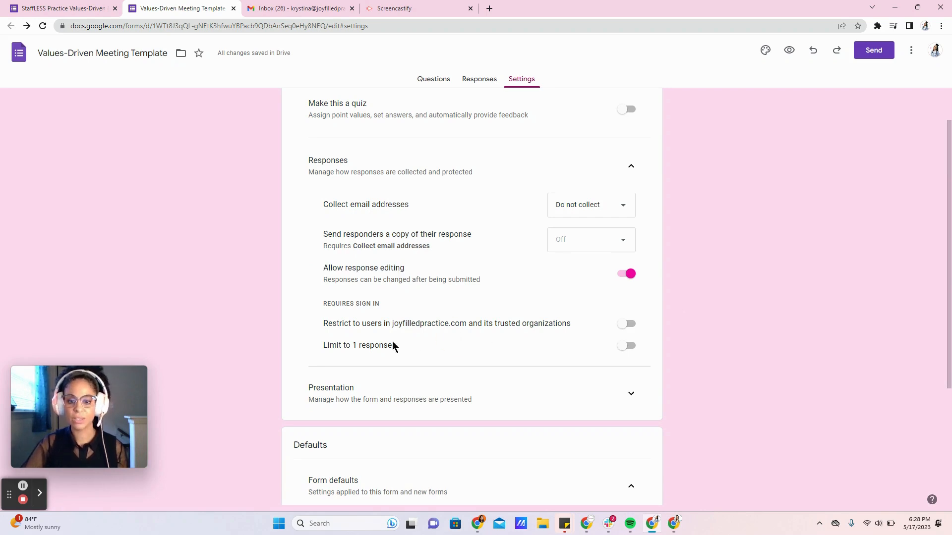
left_click(325, 327)
left_click_drag(332, 330, 563, 338)
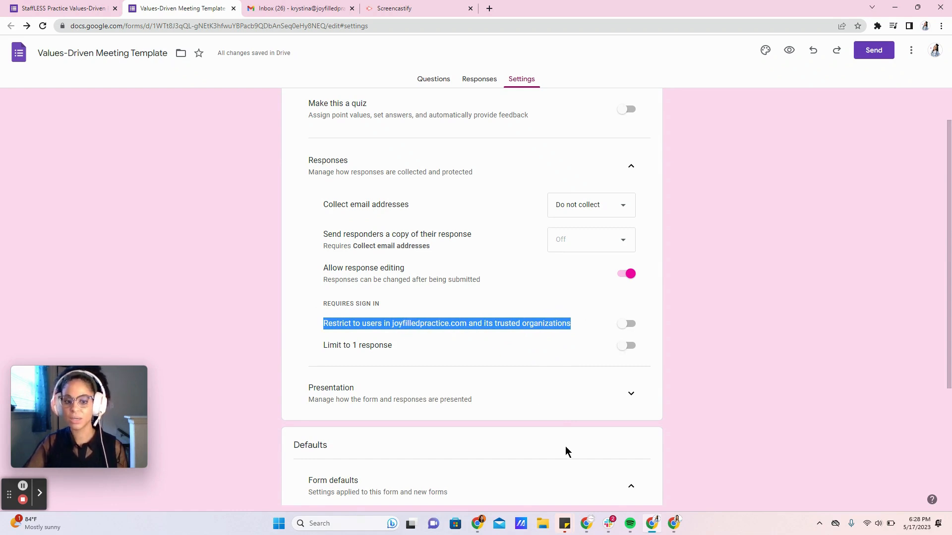
left_click(634, 368)
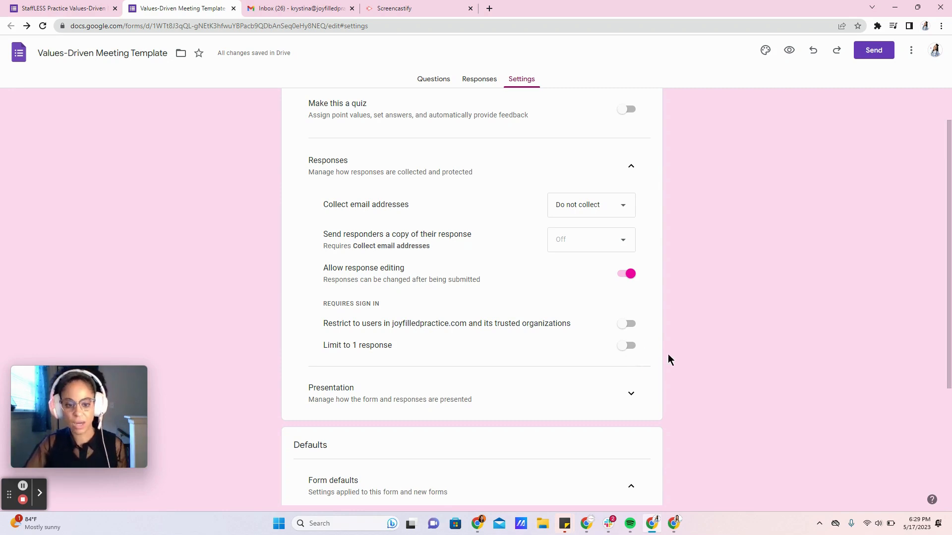
- Turn on making questions required by default, and turn that question default back off
scroll(609, 424, "down", 3)
scroll(554, 300, "down", 1)
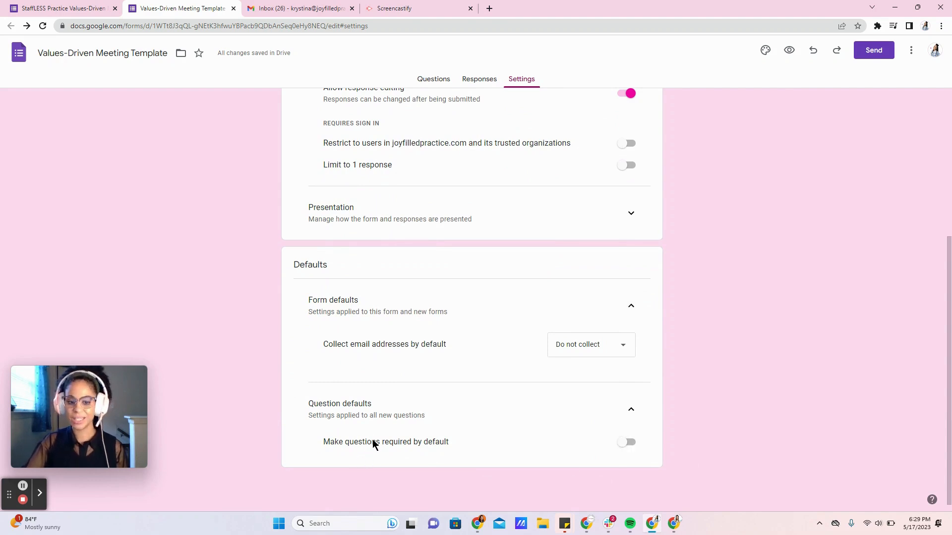
left_click(626, 446)
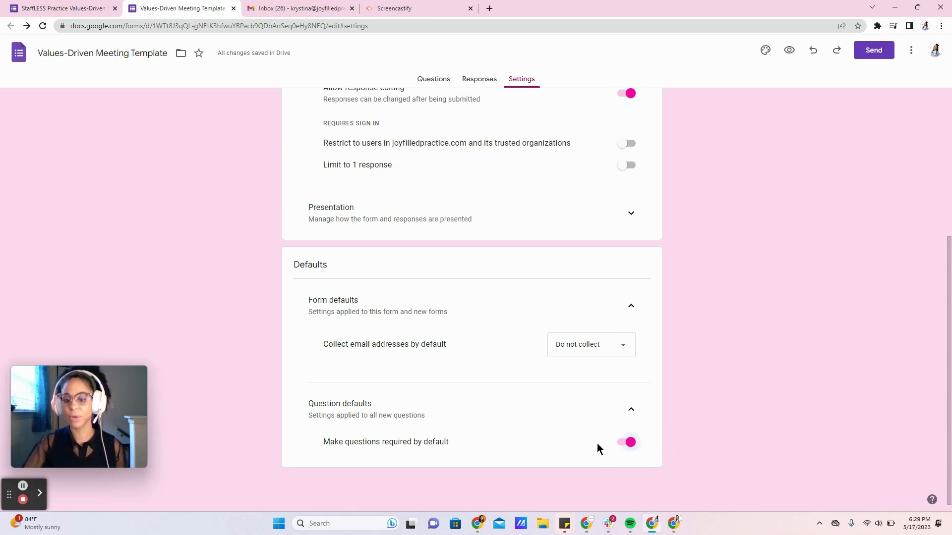
left_click(626, 444)
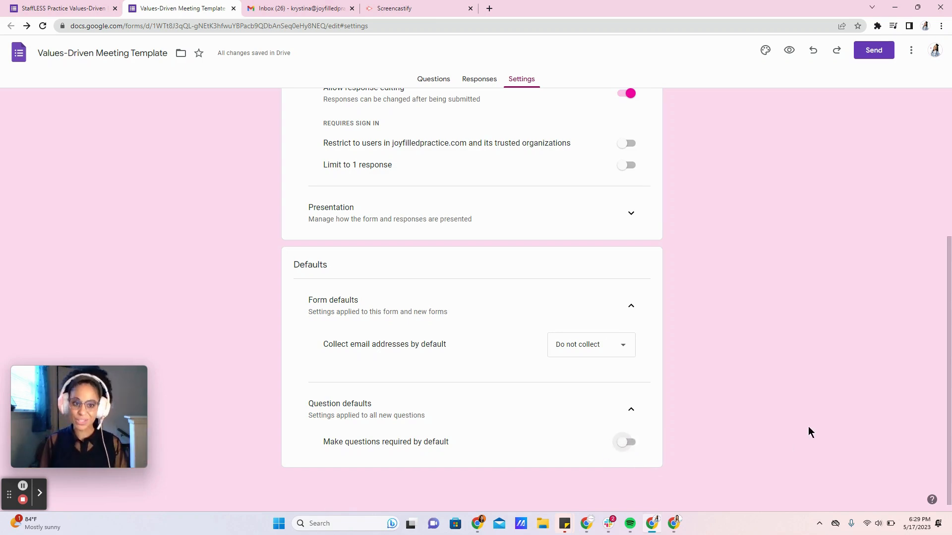